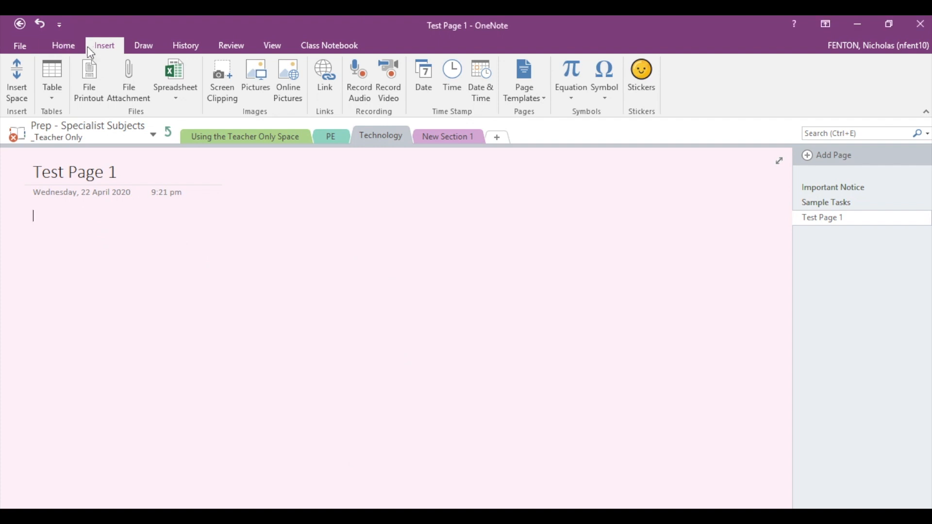
click(69, 45)
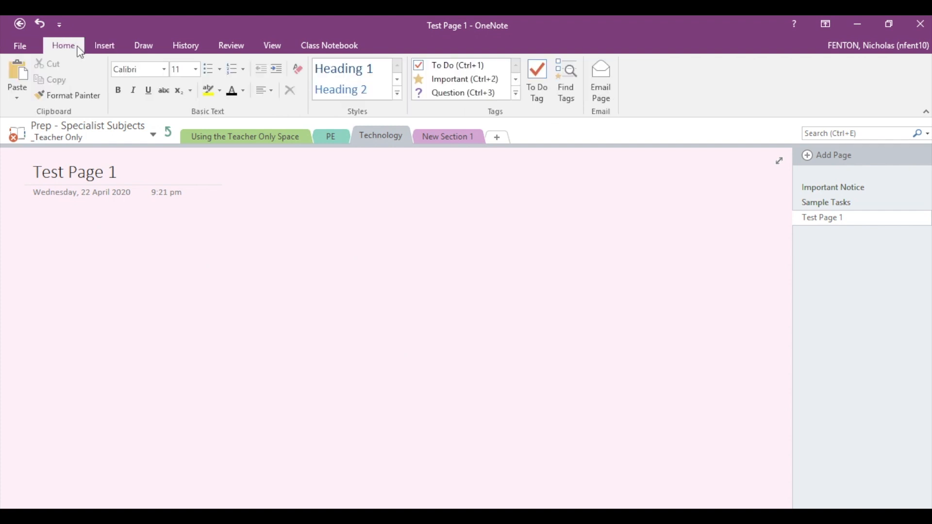
click(104, 47)
click(148, 51)
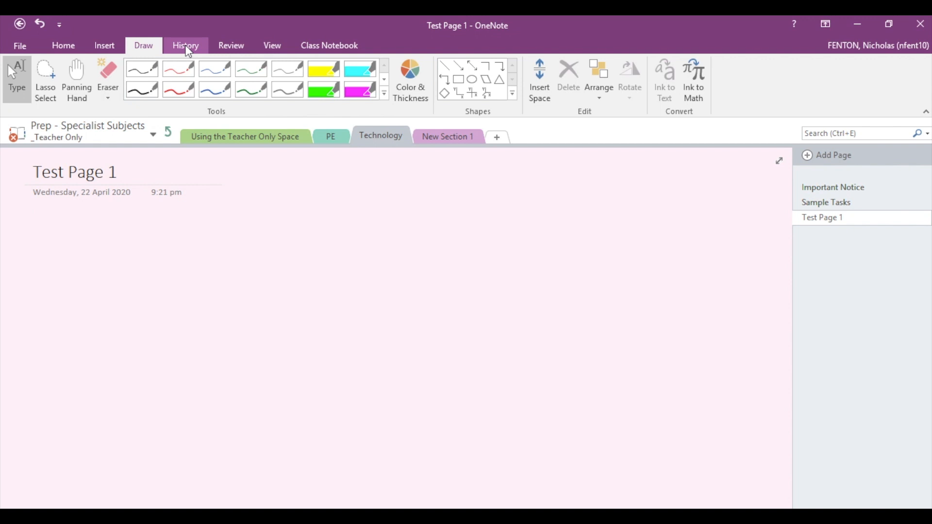
click(203, 47)
click(235, 50)
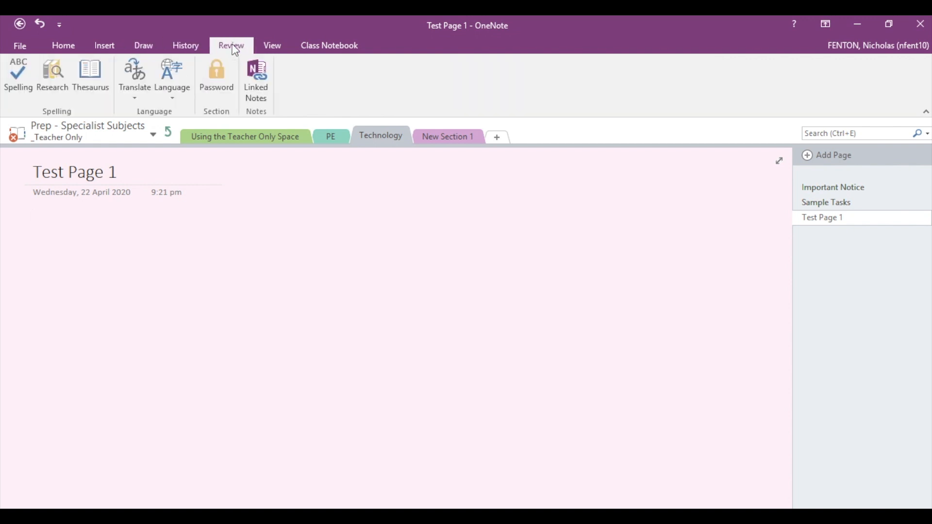
Step: Add a text note reading "I see two fish and a duck." in the middle of the blank page
click(63, 45)
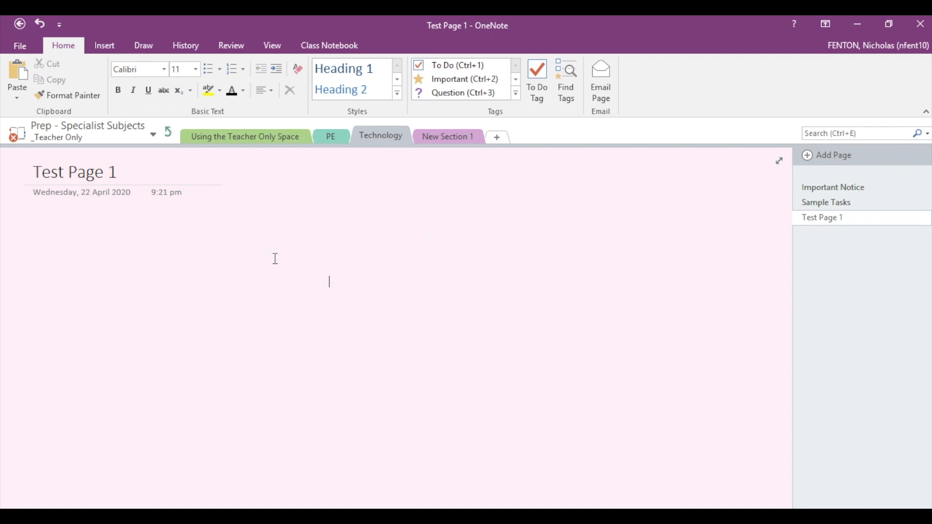
text(I s)
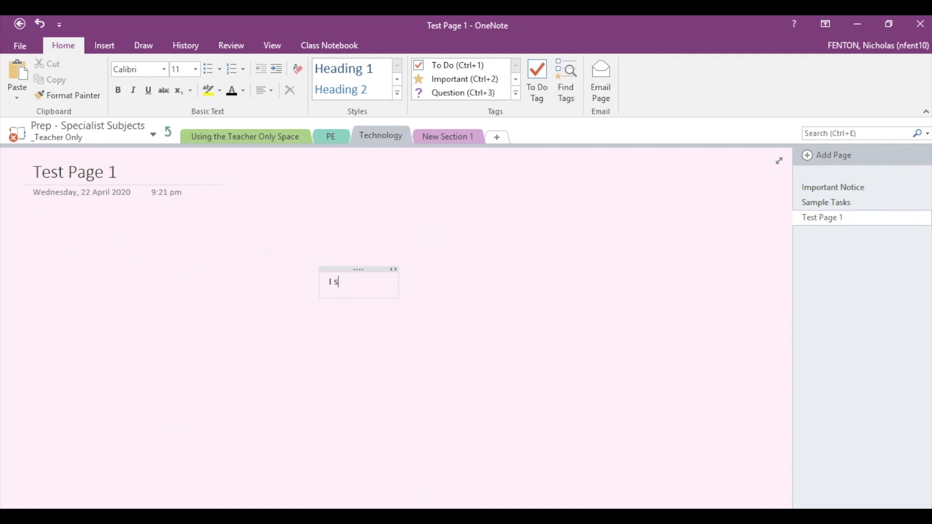
text(ee two fish and a duck.)
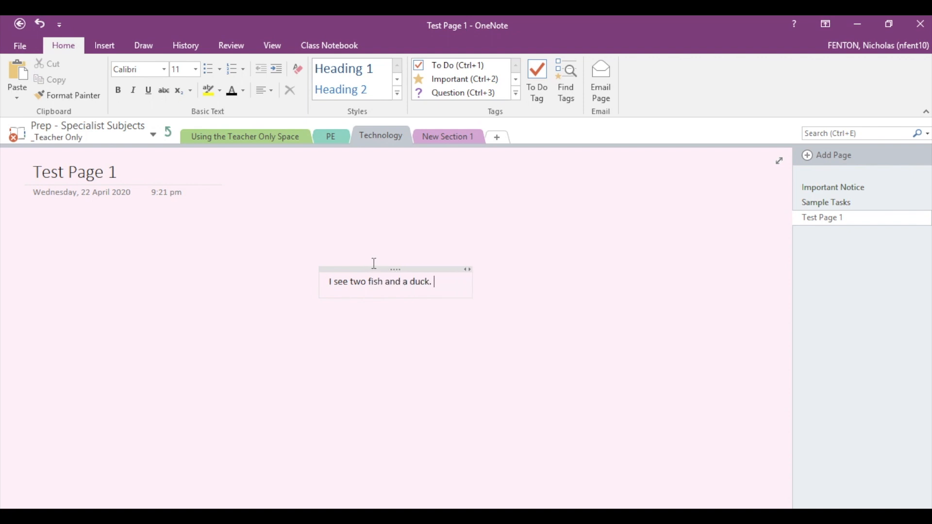
Step: Format the whole sentence in Arial Rounded MT Bold, italic and underlined
drag(434, 283, 329, 282)
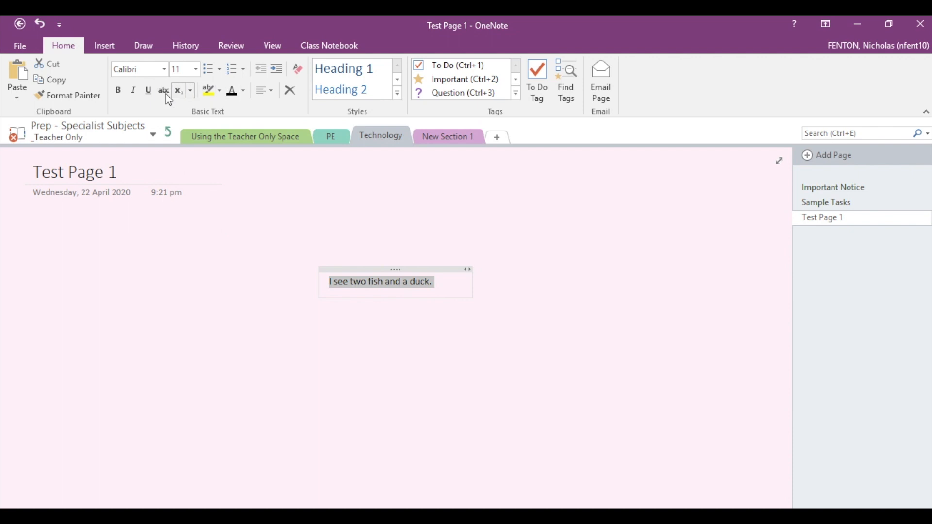
click(165, 69)
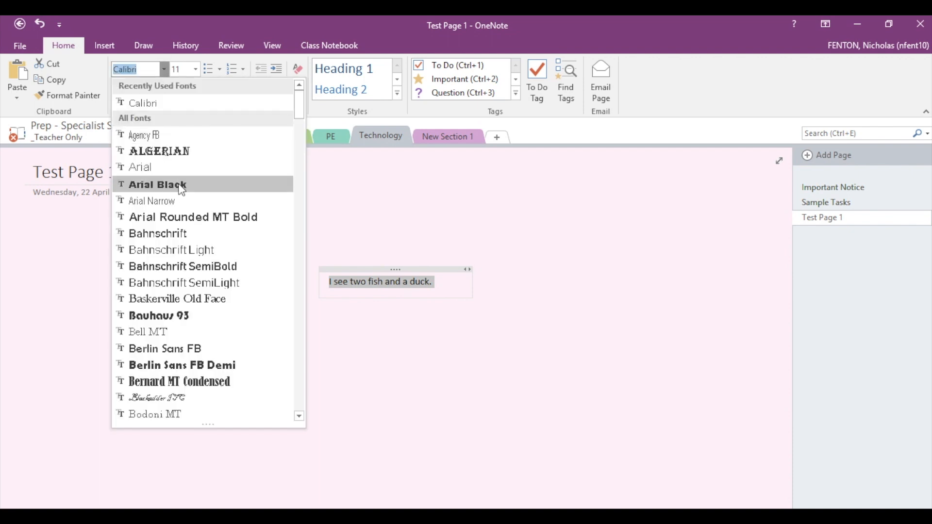
click(180, 218)
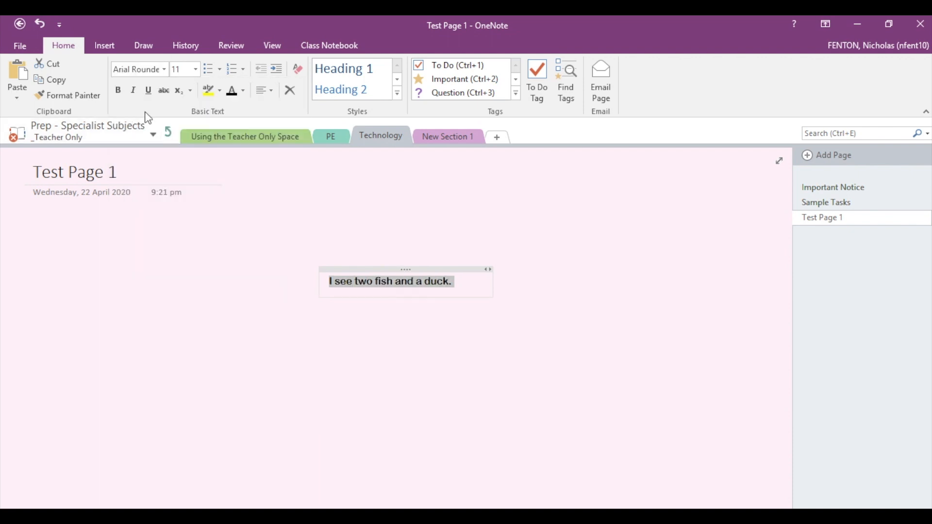
click(133, 90)
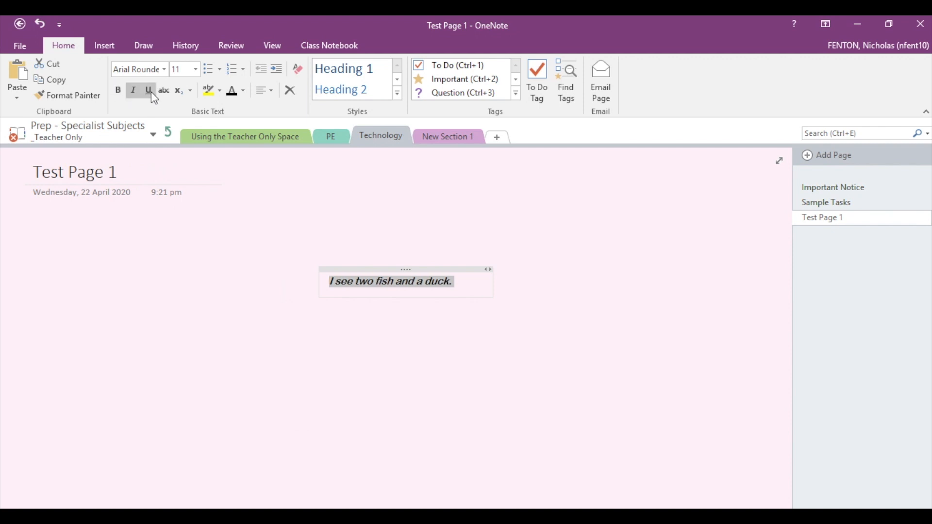
click(150, 92)
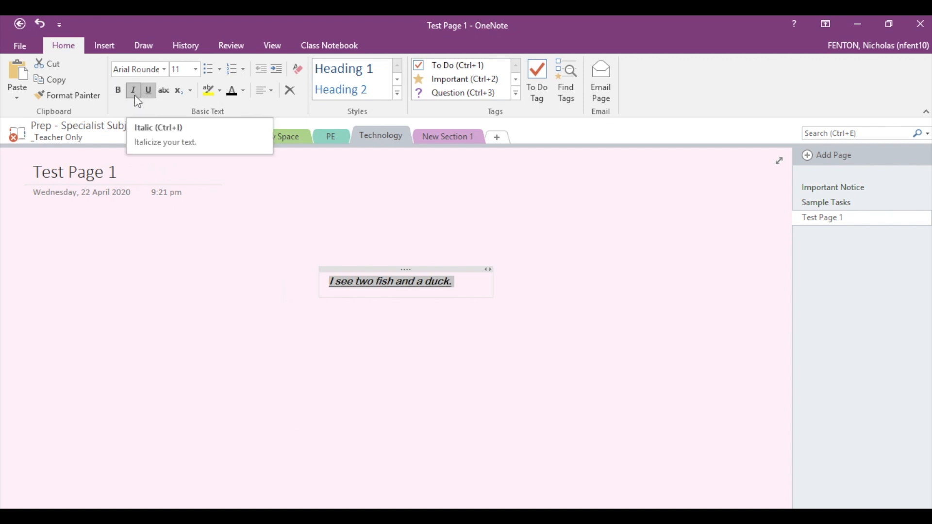
click(133, 93)
click(133, 93)
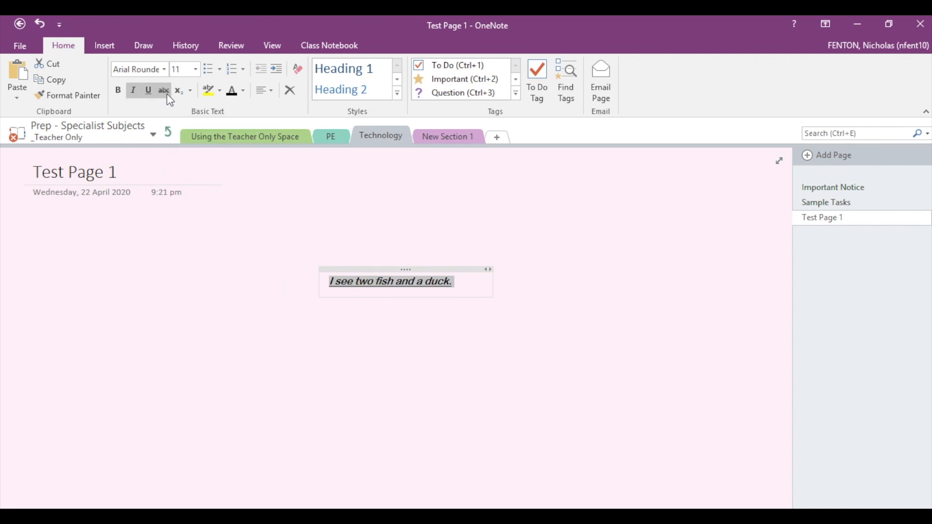
Step: Highlight the whole "I see two fish and a duck." sentence in turquoise
click(208, 91)
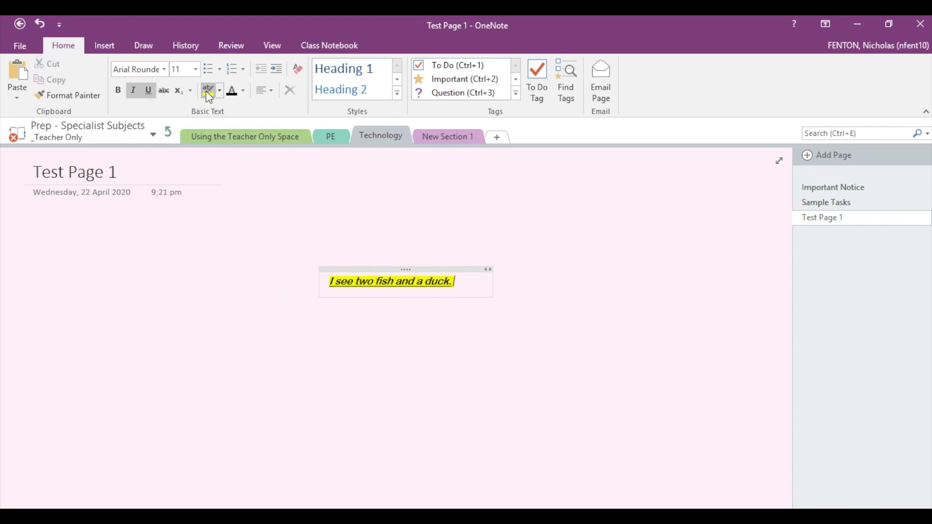
click(220, 92)
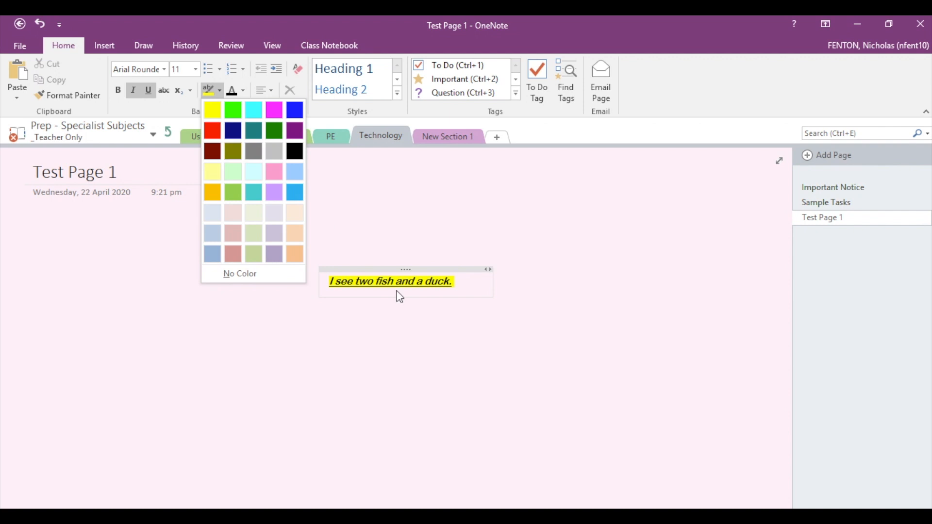
click(459, 285)
drag(458, 283, 325, 283)
click(221, 93)
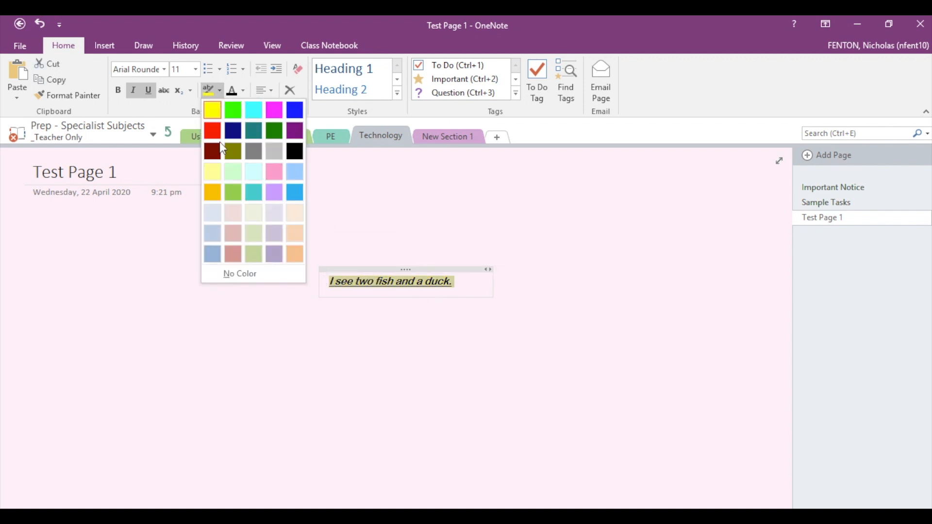
click(254, 113)
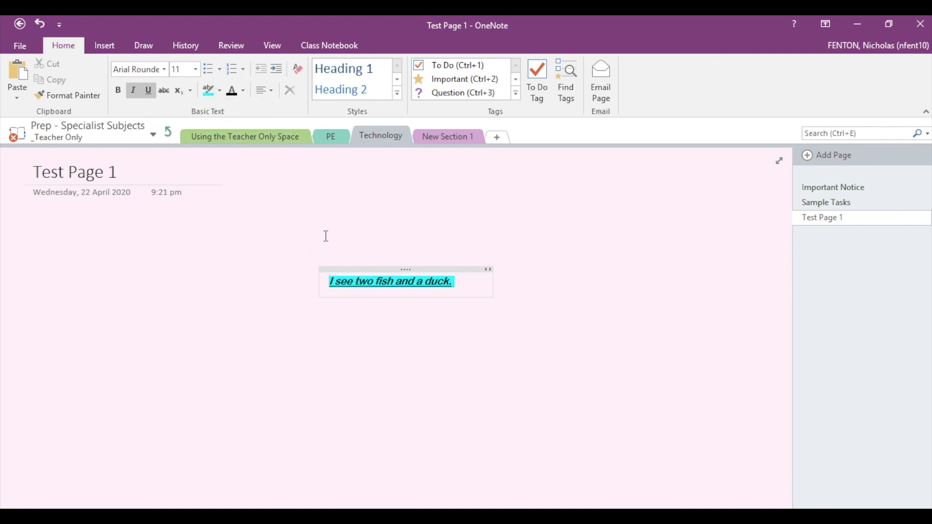
Step: Change the highlighted sentence's font colour to the light blue theme colour
drag(466, 285, 326, 283)
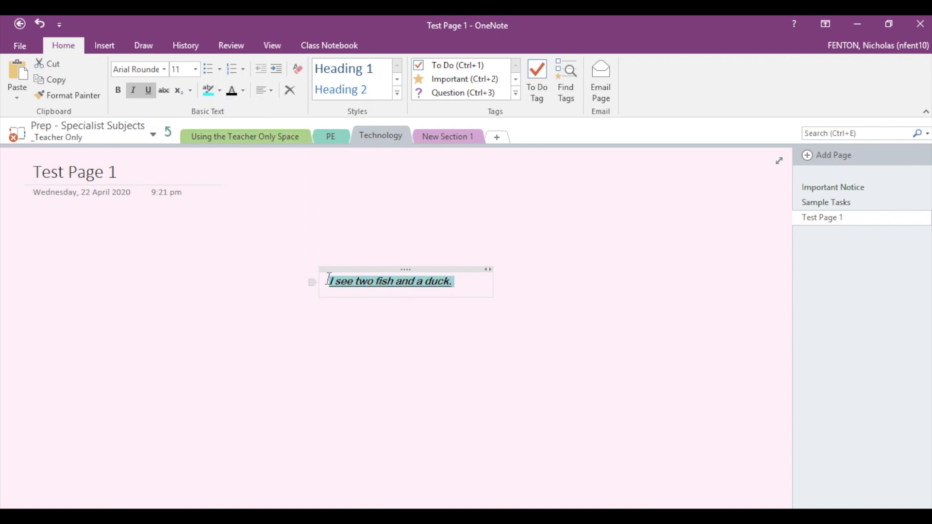
click(243, 91)
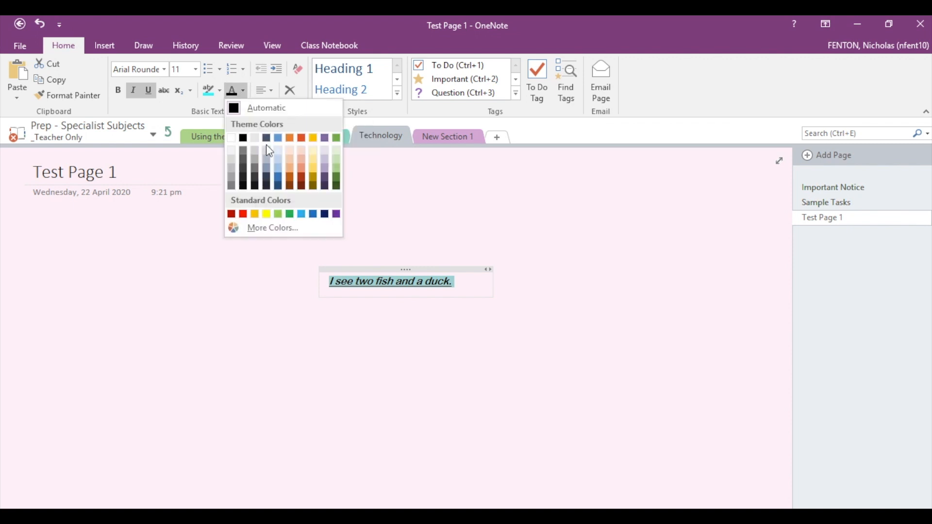
click(277, 139)
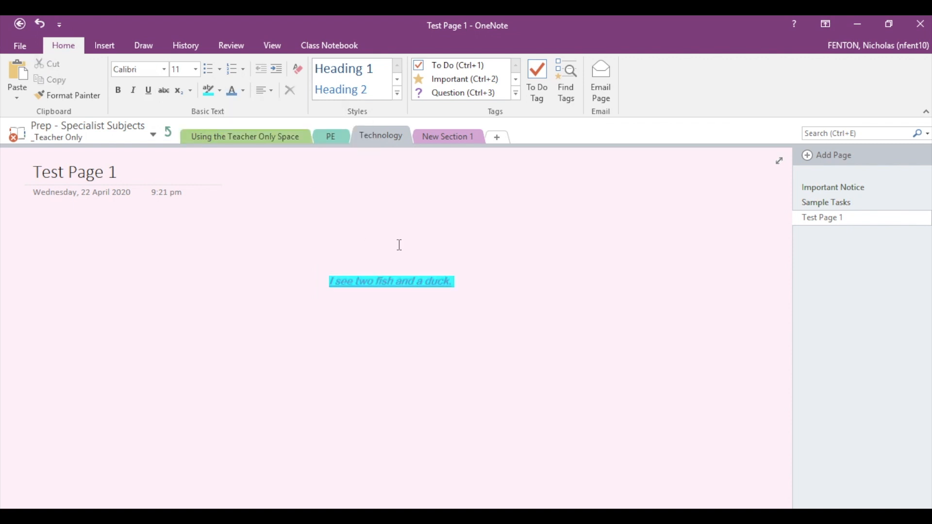
Step: Set the sentence's font size to 72 and move its text container up and to the left on the page
drag(457, 282, 316, 281)
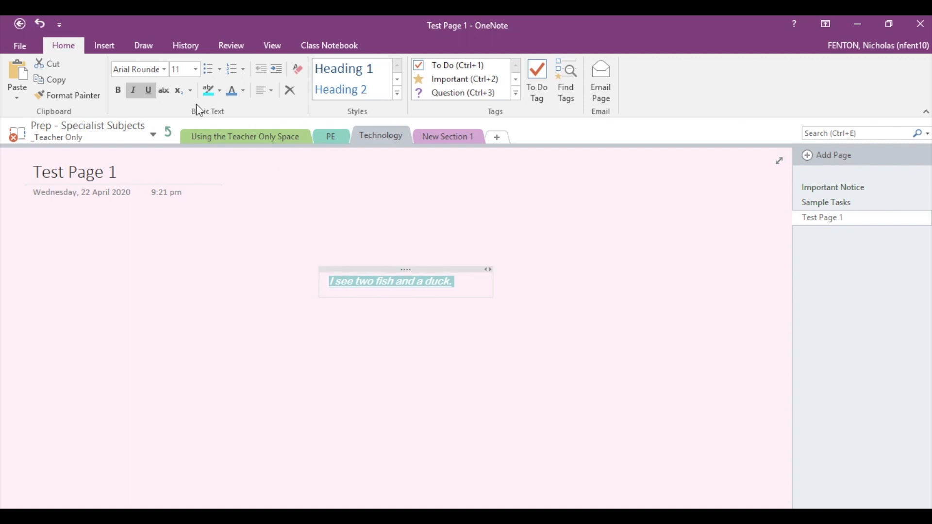
click(195, 69)
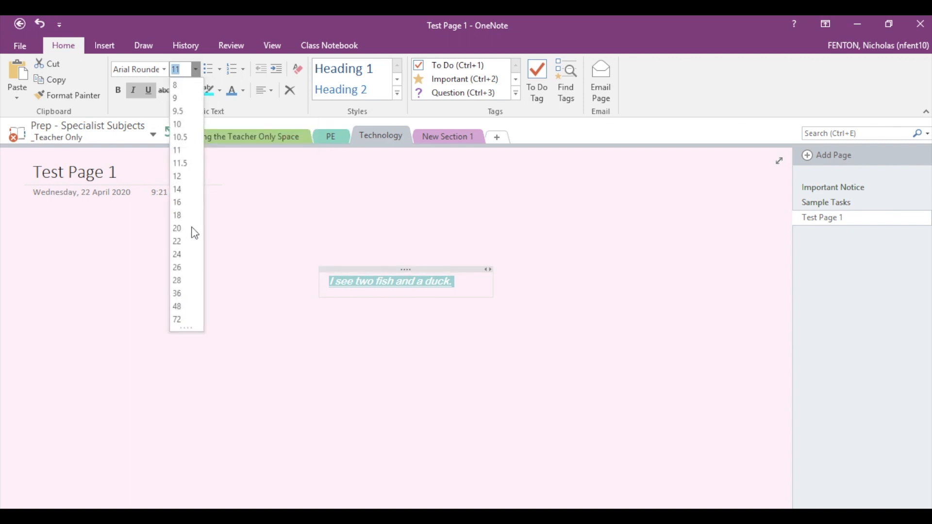
click(182, 319)
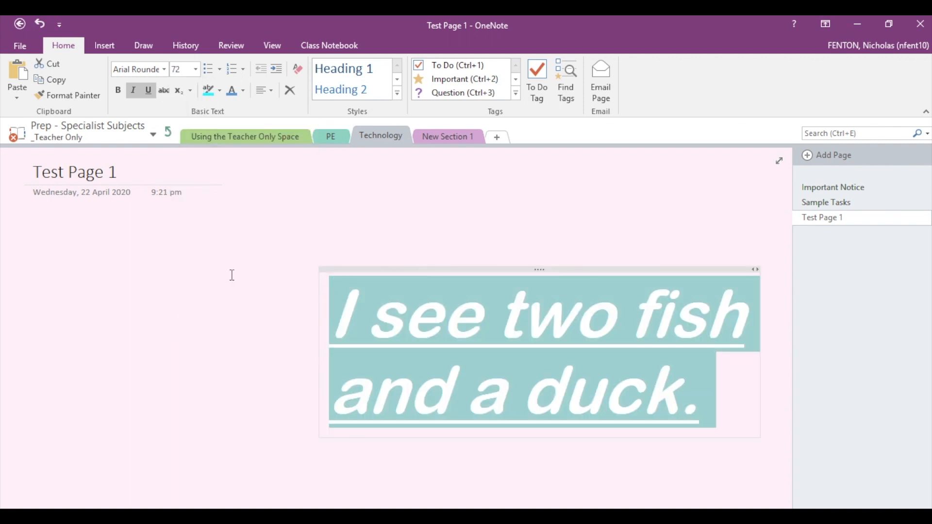
drag(408, 268, 233, 242)
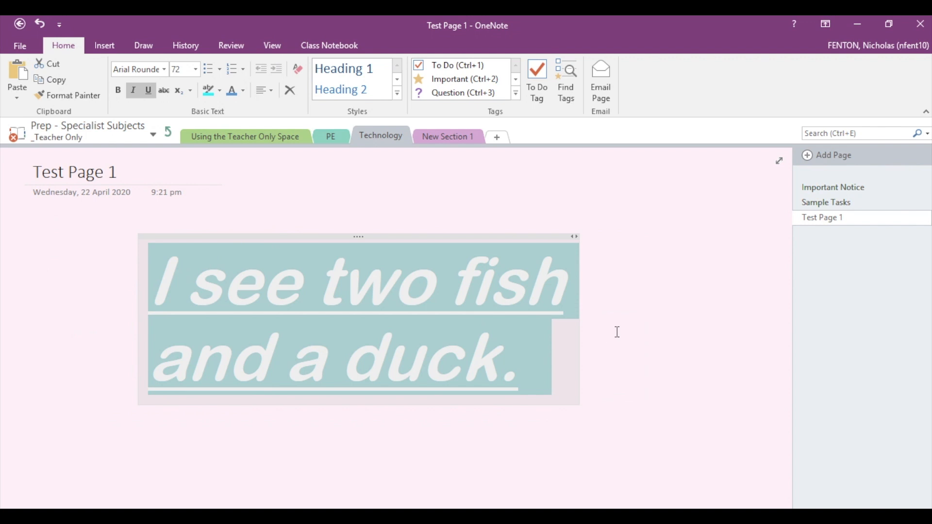
Step: Add a separate text note reading "Over here!" beside the large sentence and move it below the sentence's left part
click(643, 338)
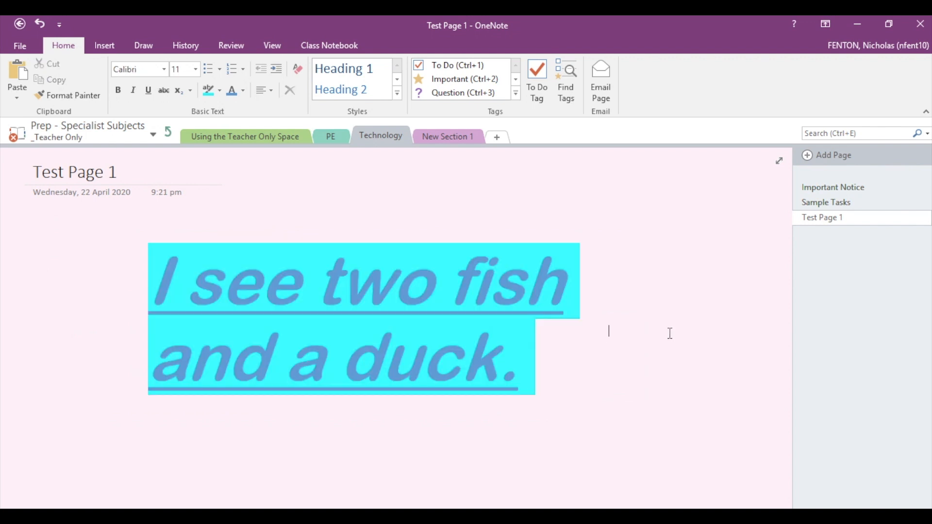
text(Over here)
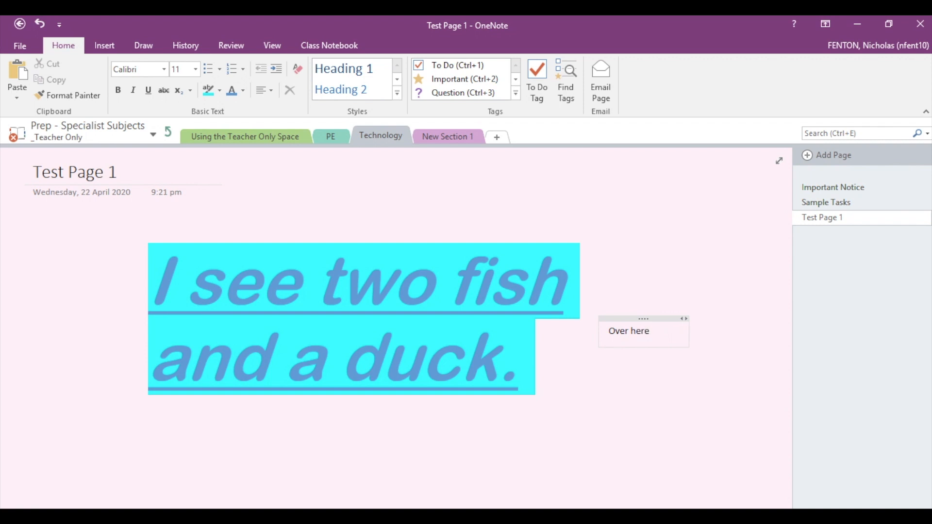
text(!)
drag(657, 318, 221, 450)
Step: Insert the picture Magpie.jpg from the Pictures folder into the empty area below the large sentence
click(377, 431)
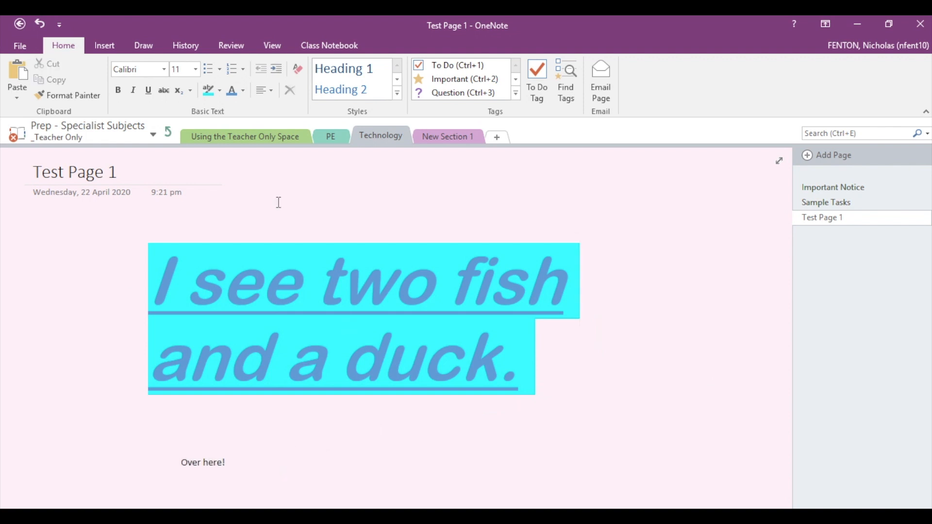
click(112, 47)
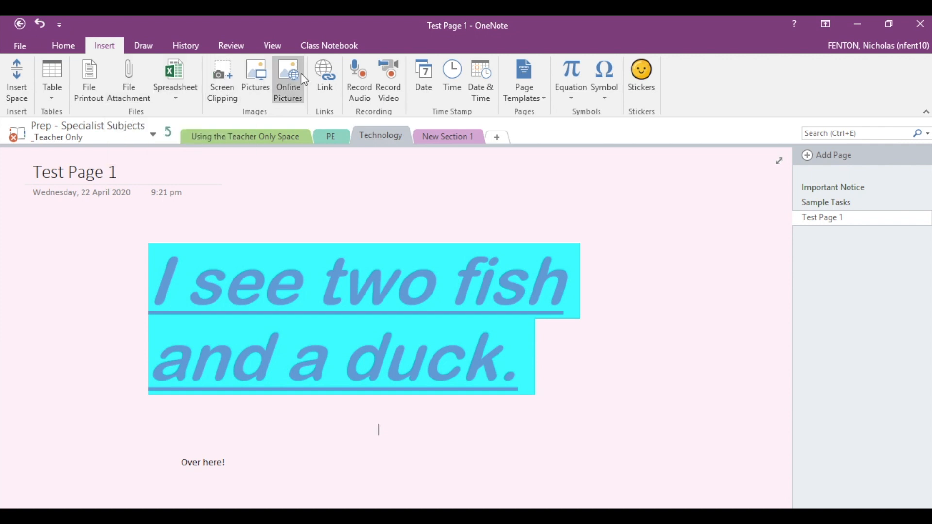
click(263, 77)
click(165, 127)
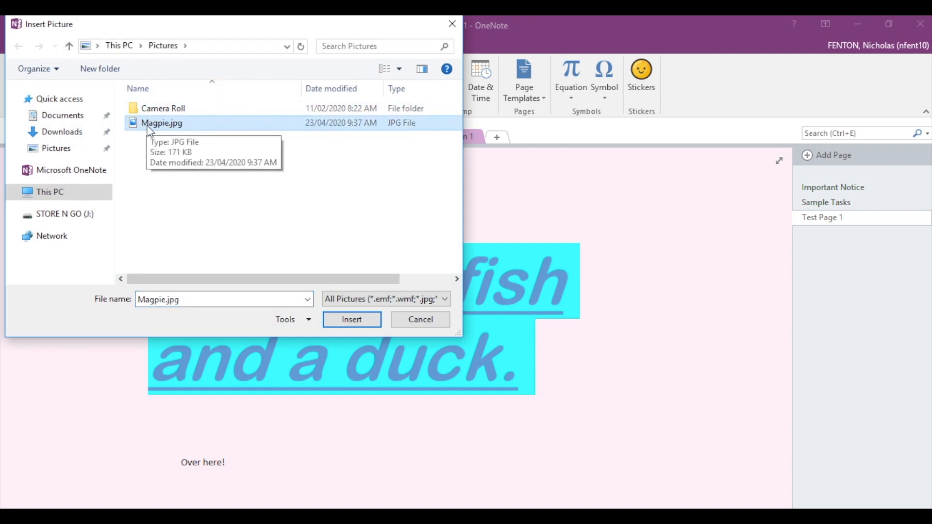
click(353, 320)
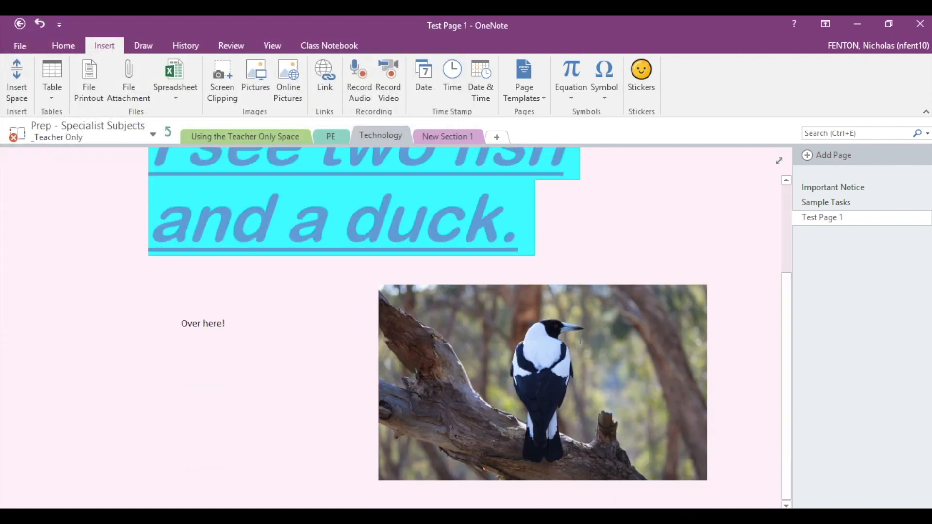
Step: Move the magpie picture below the "Over here!" note and make it slightly smaller
click(589, 370)
drag(558, 381, 293, 407)
drag(446, 332, 406, 359)
Step: Record a short audio clip in the empty area right of the "Over here!" note and play it back
click(462, 342)
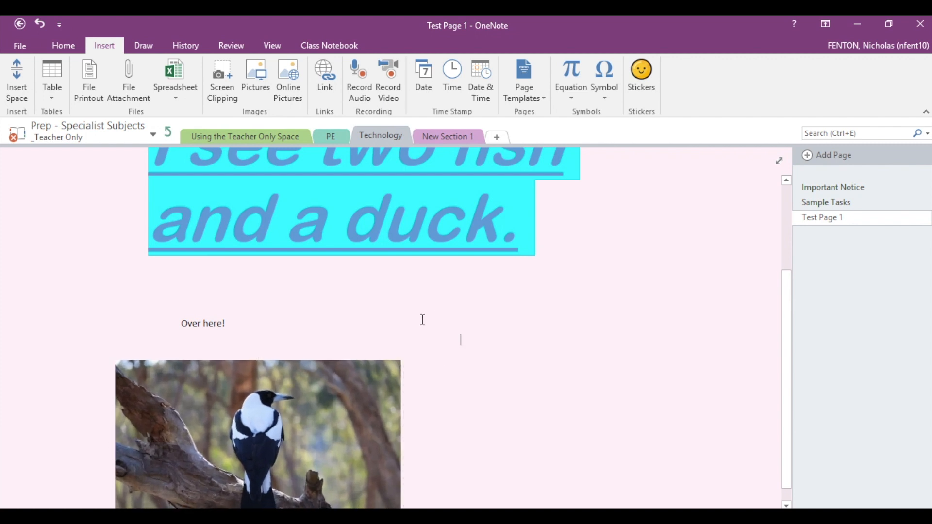
scroll(397, 312, down, 1)
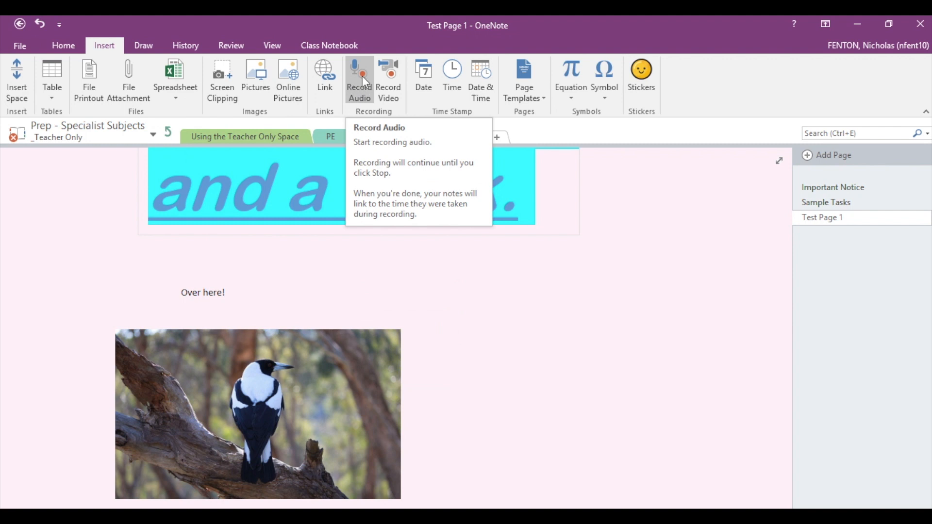
click(364, 88)
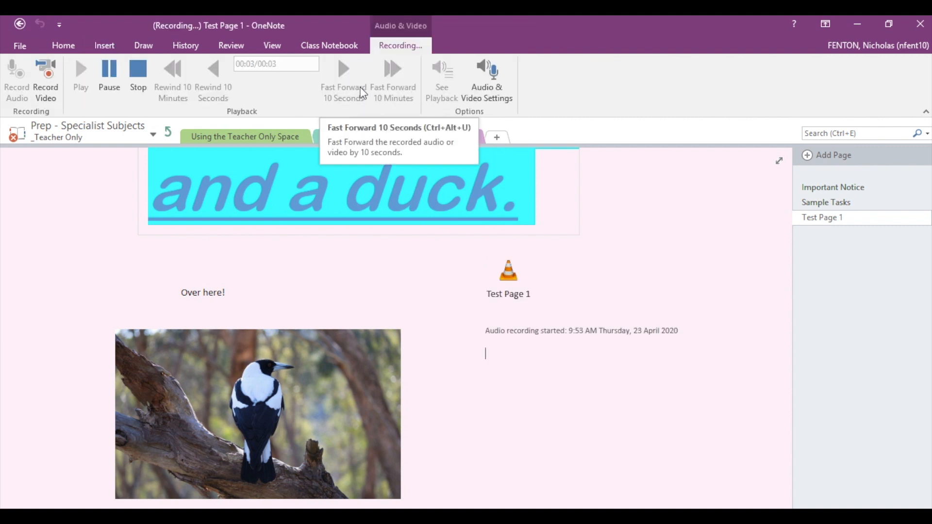
click(138, 71)
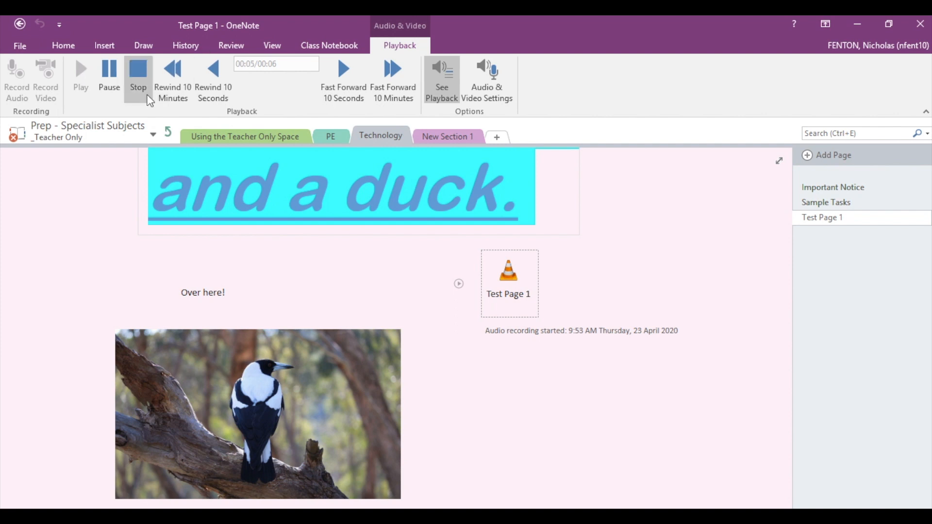
click(136, 76)
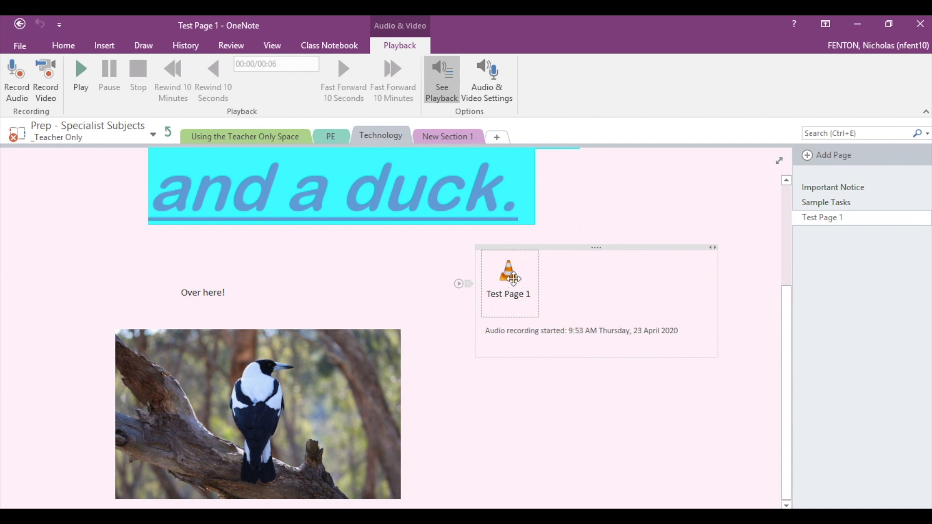
Step: Move the audio recording's icon up beside the end of the large highlighted sentence
drag(513, 278, 575, 216)
mouse_move(590, 228)
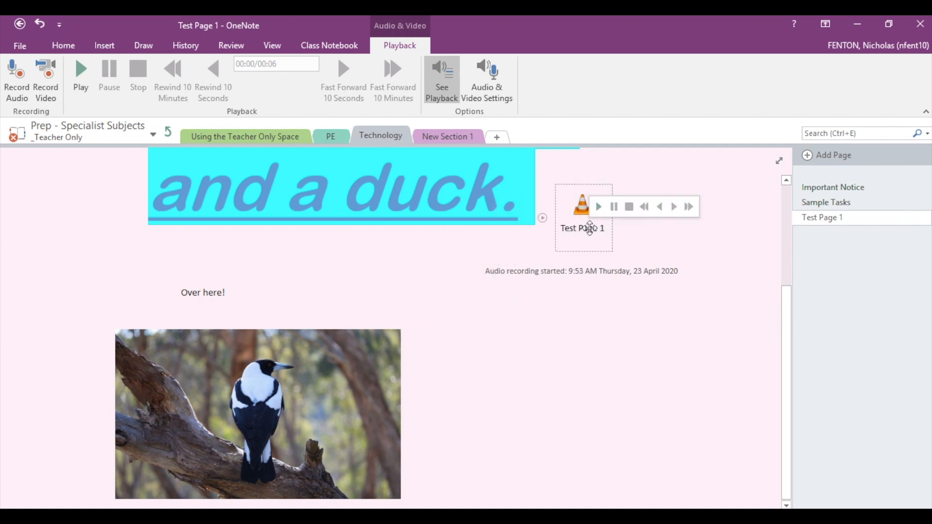
Step: Delete the audio recording's icon beside the end of the large highlighted sentence
right_click(585, 232)
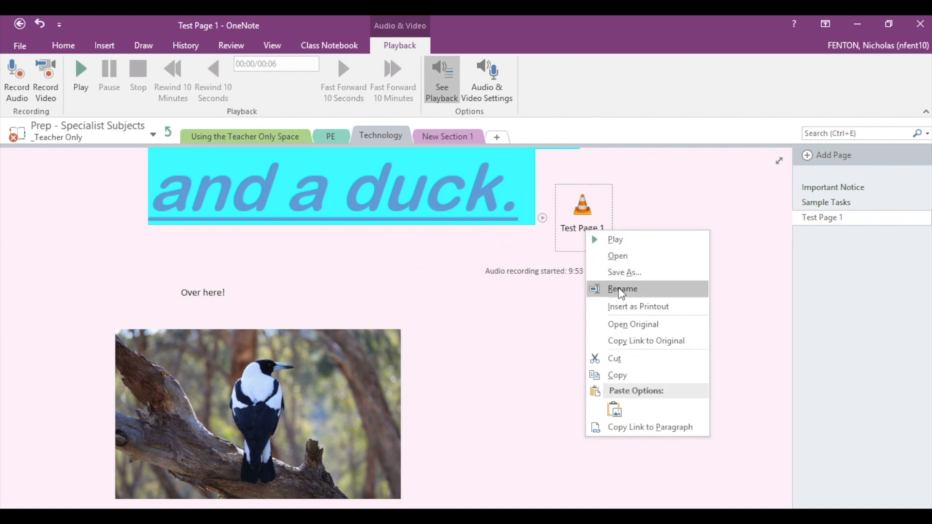
click(632, 220)
mouse_move(590, 221)
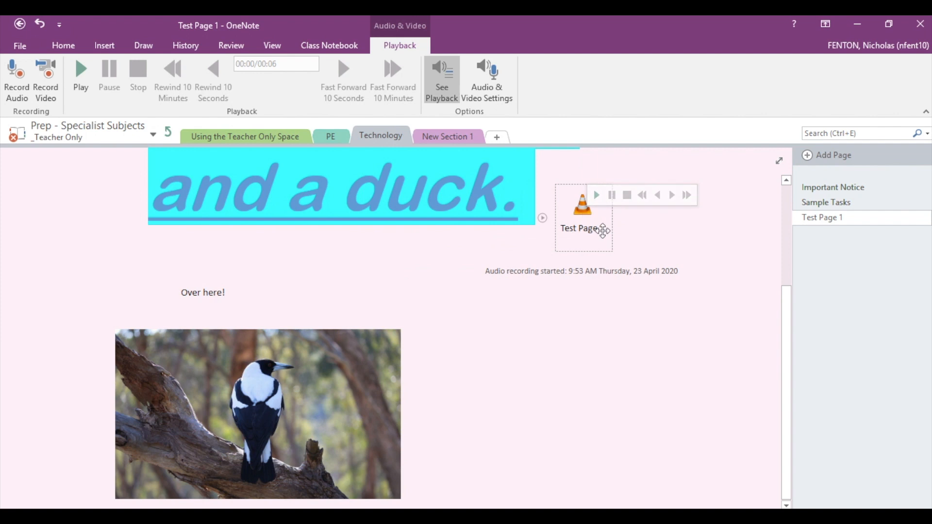
key(Delete)
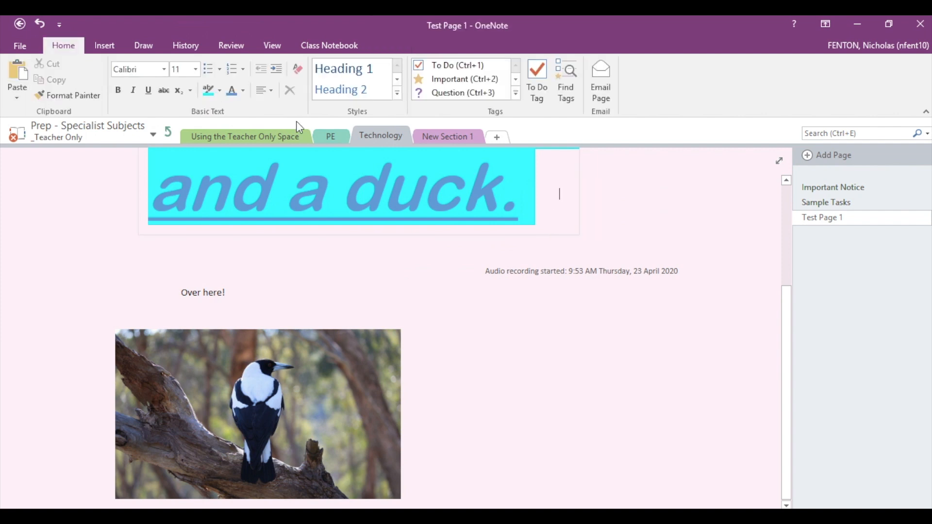
Step: Open the sticker collection for inserting stickers on the test page
click(116, 49)
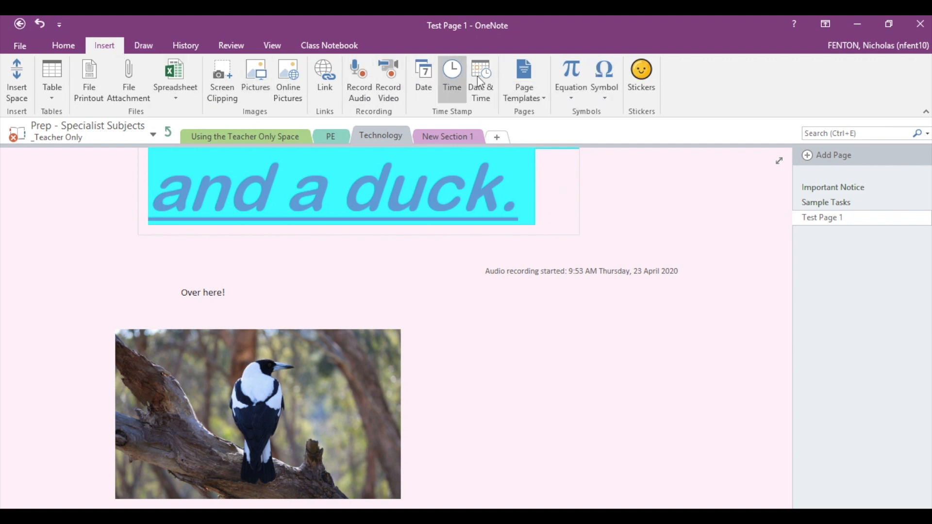
click(646, 78)
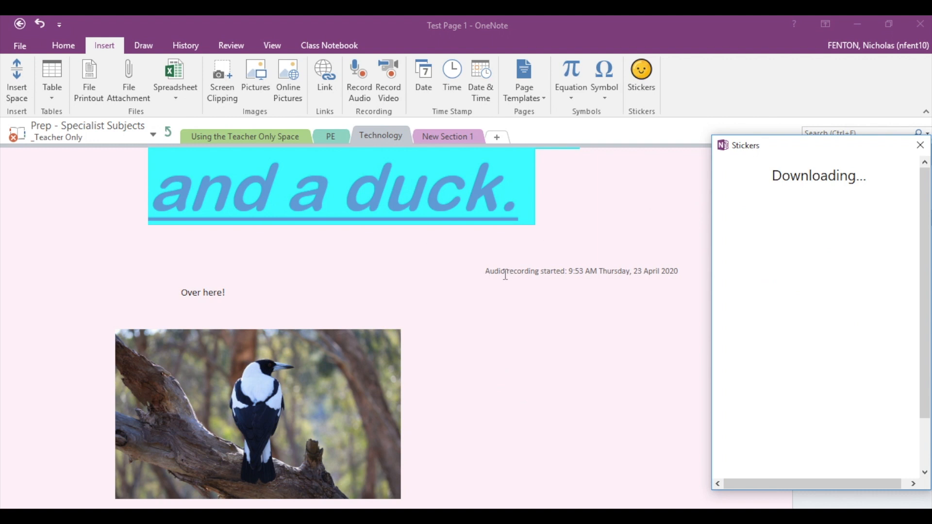
Step: Mark the "Over here!" note with the yellow highlighter pen
click(147, 46)
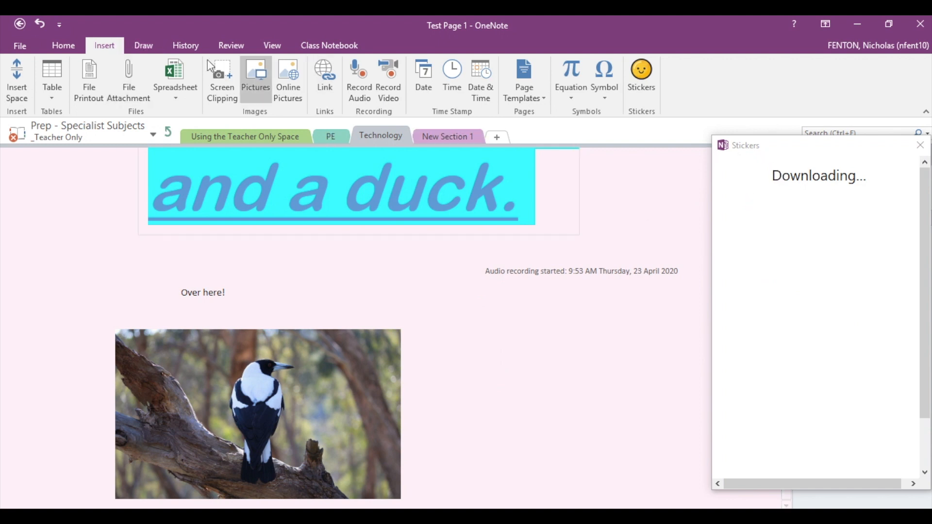
click(145, 45)
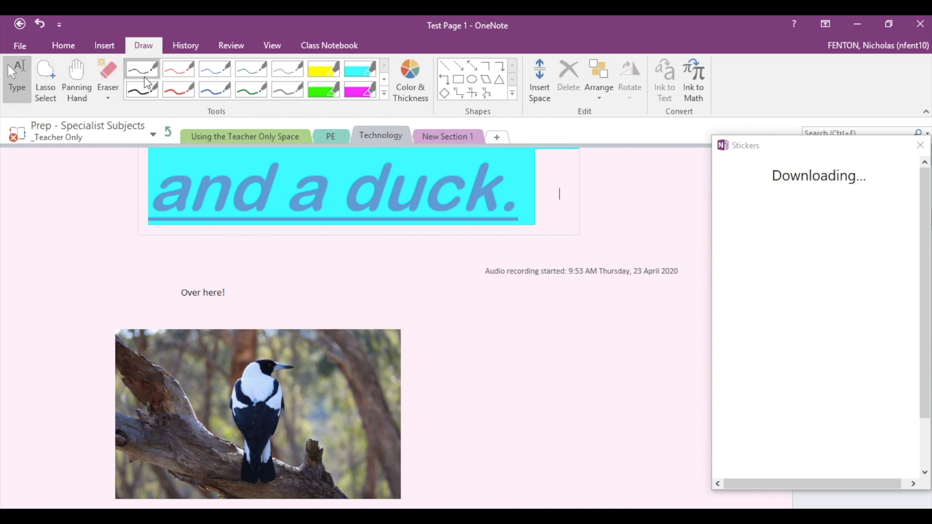
click(322, 79)
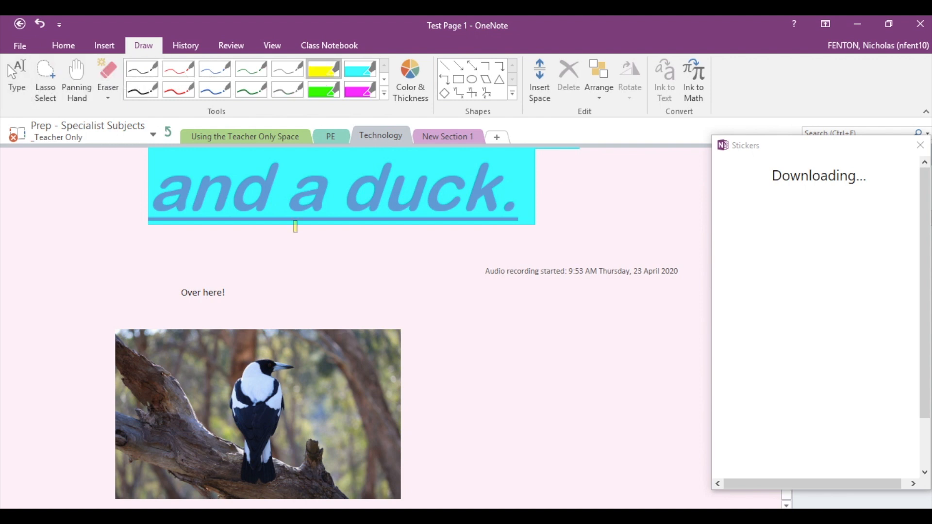
drag(178, 291, 238, 292)
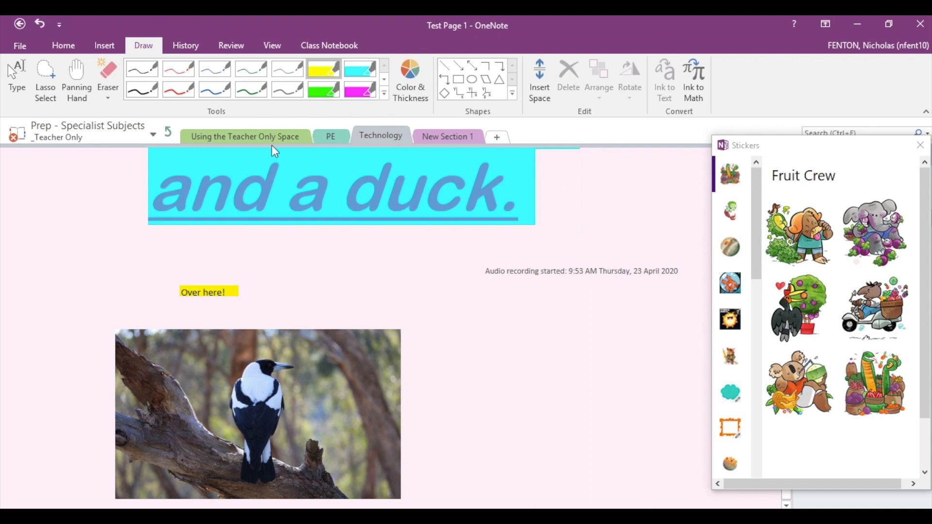
Step: Draw a freehand triangle with the thicker red pen below the audio recording's timestamp text
click(179, 89)
mouse_move(507, 309)
mouse_down()
mouse_move(484, 370)
mouse_move(539, 368)
mouse_move(508, 314)
mouse_up()
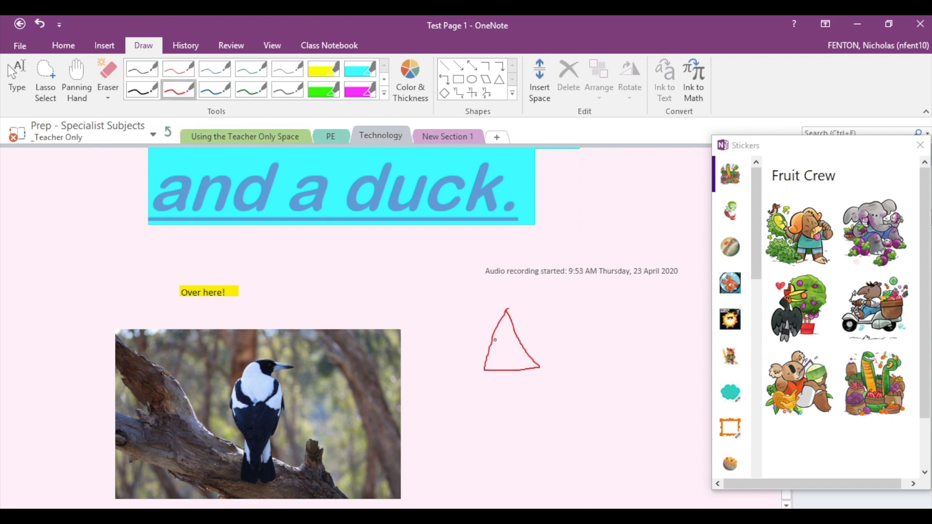
Step: Draw a red ellipse over the word "duck." in the large sentence, widen it to surround the whole word, and return to typing mode
click(472, 82)
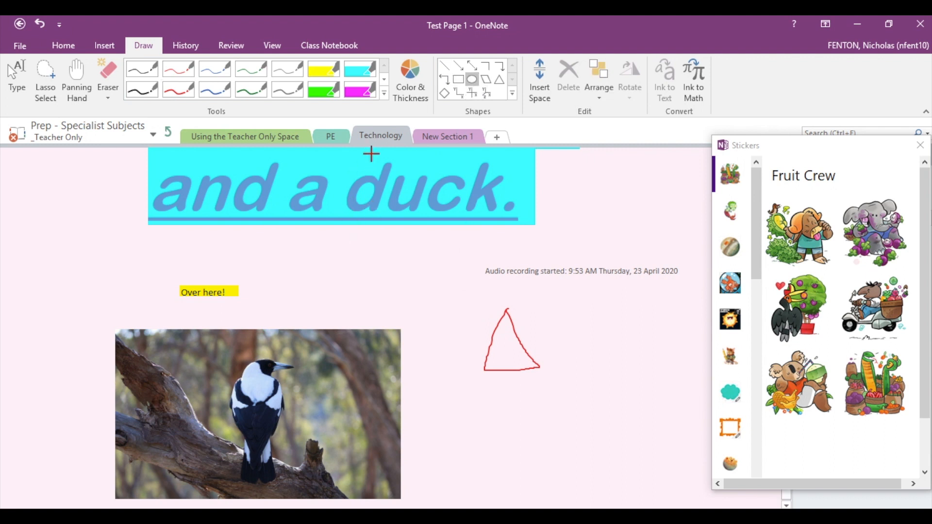
mouse_move(425, 151)
mouse_down()
mouse_move(374, 160)
mouse_move(354, 241)
mouse_move(324, 256)
mouse_up()
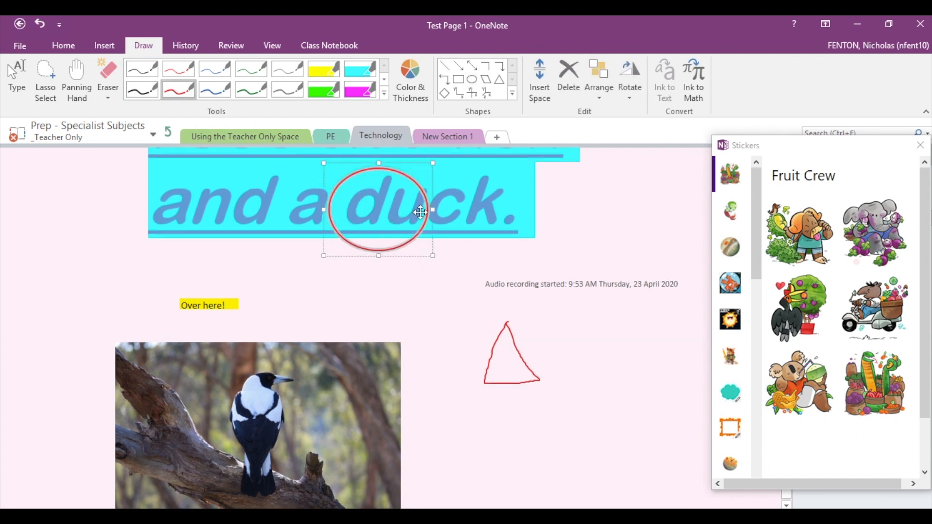
drag(432, 210, 538, 210)
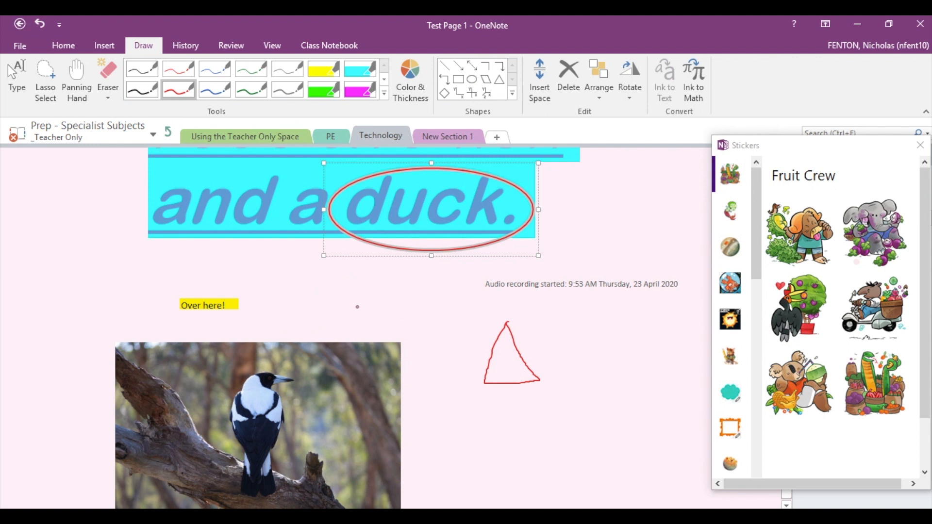
click(17, 78)
click(291, 294)
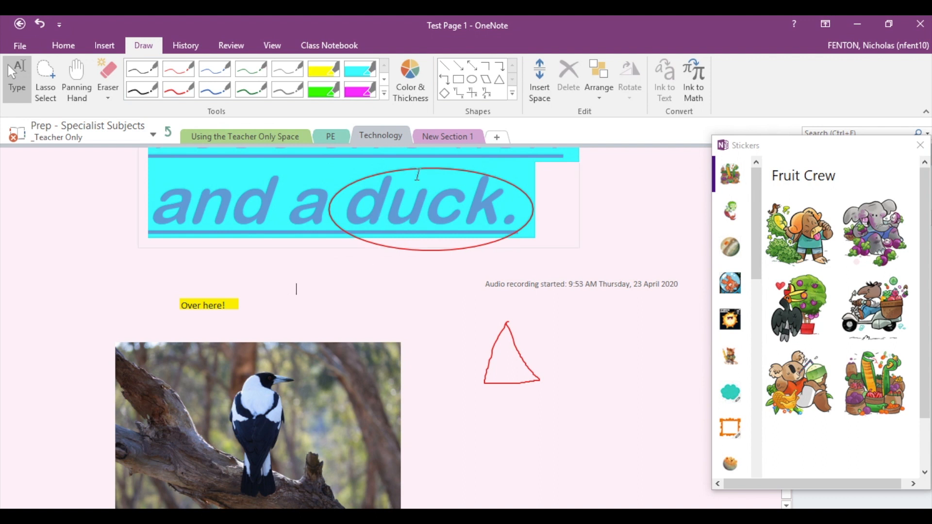
Step: Change the page color of the test page to pale blue
click(232, 46)
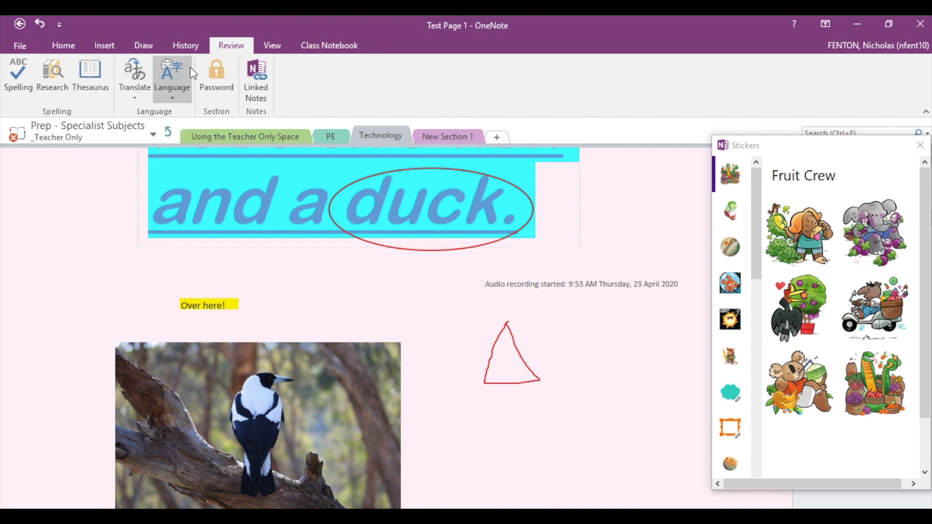
click(270, 45)
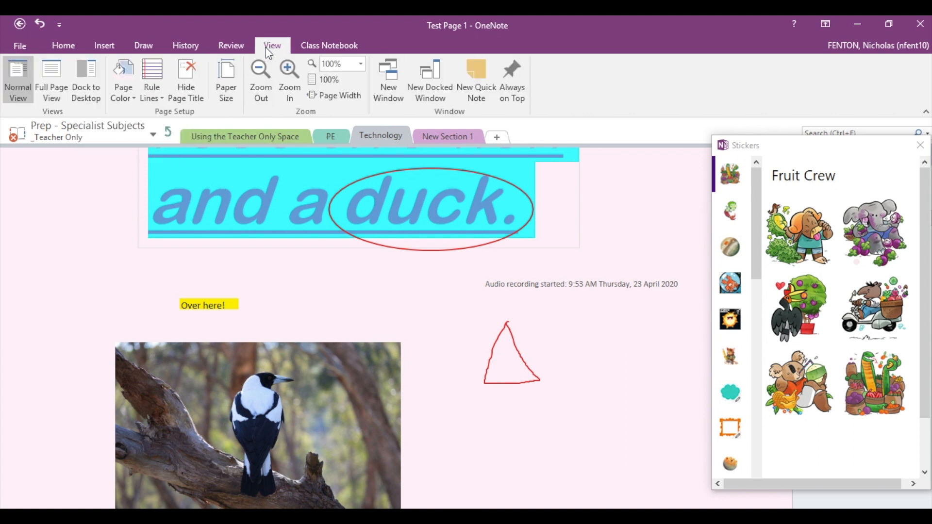
click(129, 74)
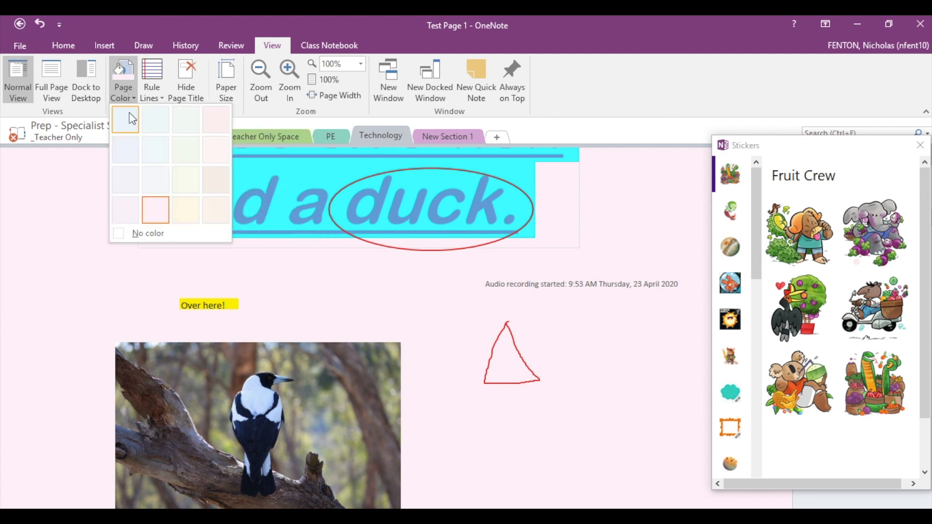
click(156, 144)
Step: Turn on rule lines for the page and replace them with the largest grid lines
click(144, 72)
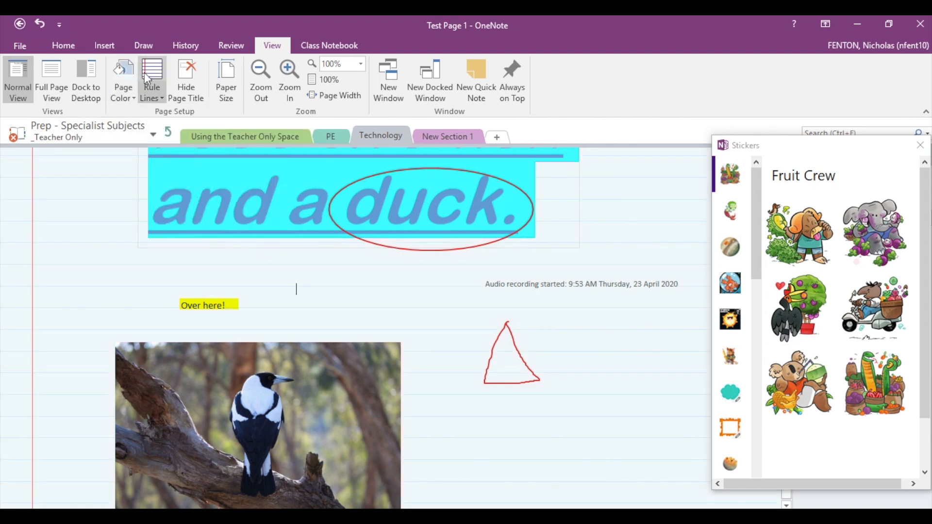
click(162, 95)
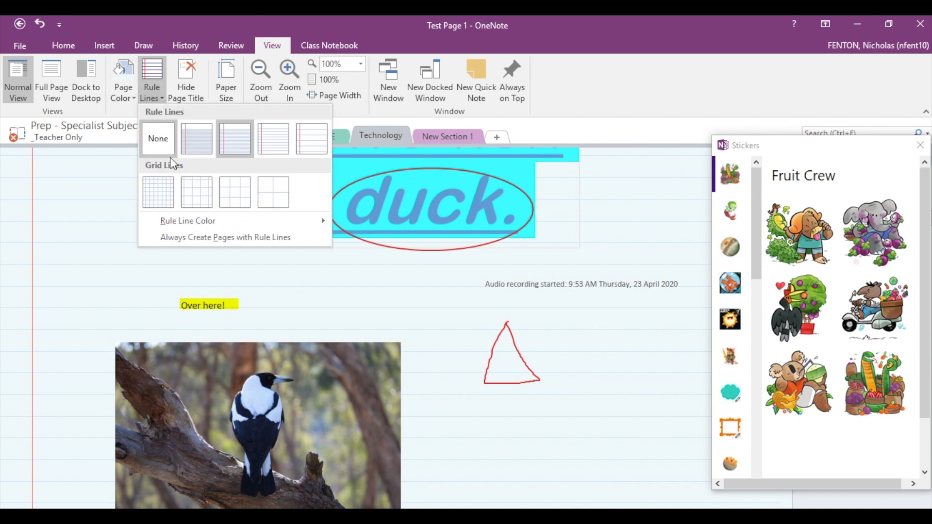
click(269, 192)
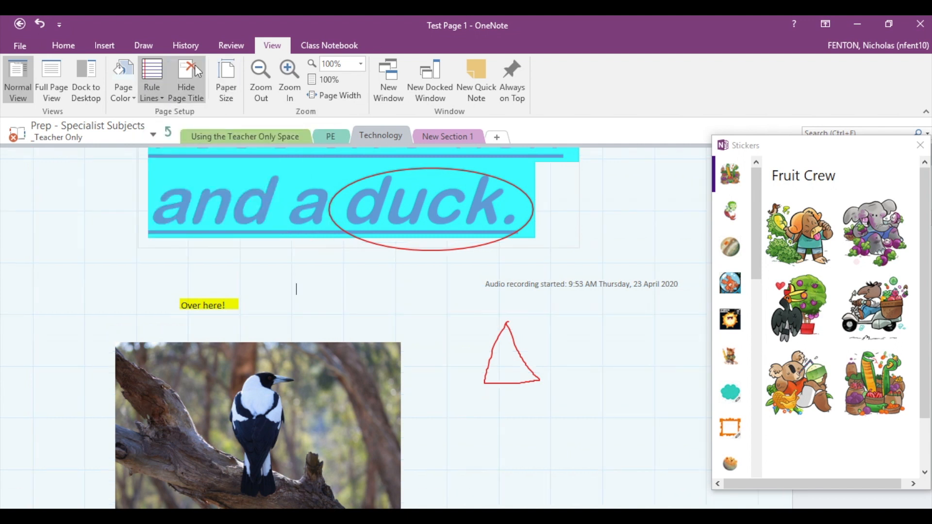
Step: Give the page widely spaced horizontal rule lines with a red margin line instead of the grid
click(160, 97)
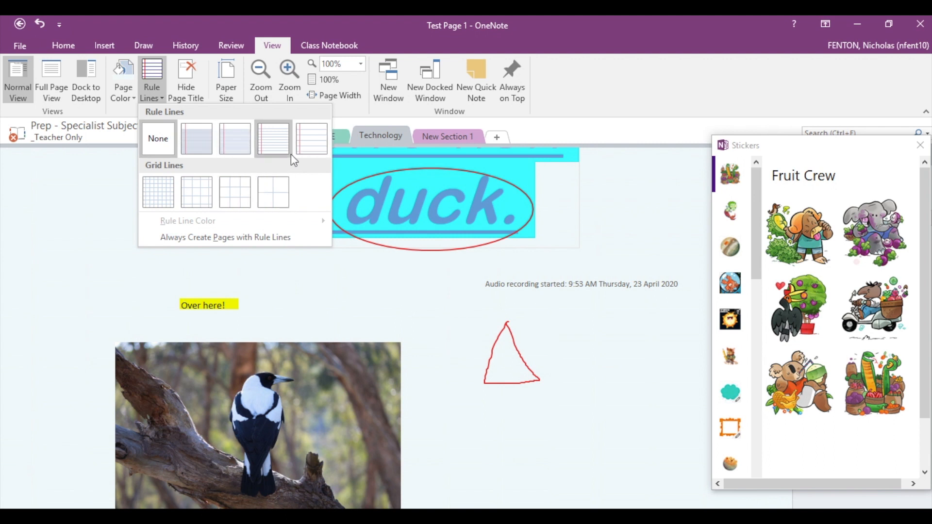
click(273, 150)
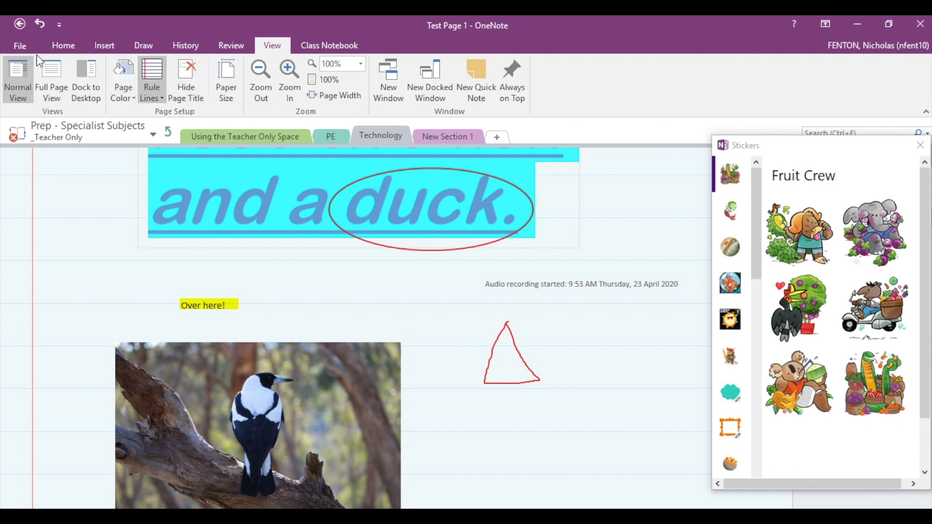
Step: Insert the koala sticker from the Fruit Crew set, shrink it slightly, place it beside the red triangle, and close the sticker collection
click(65, 49)
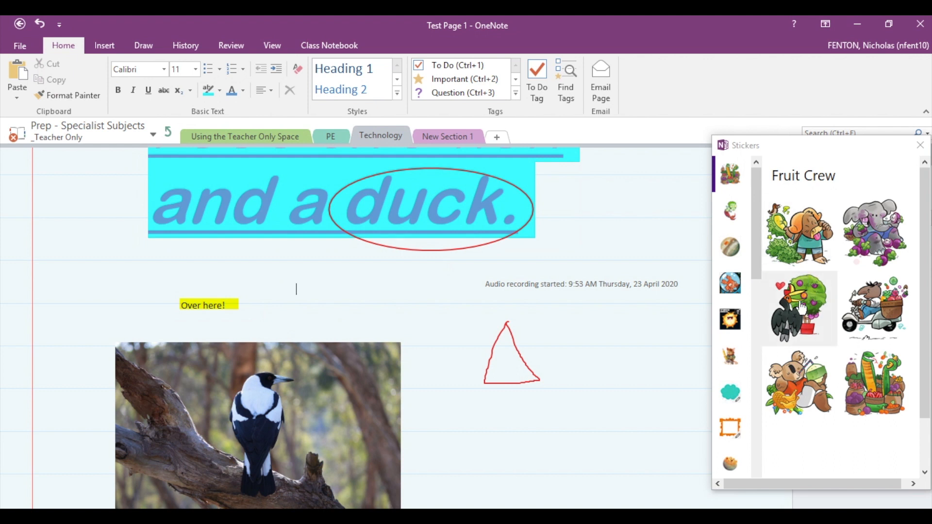
click(798, 384)
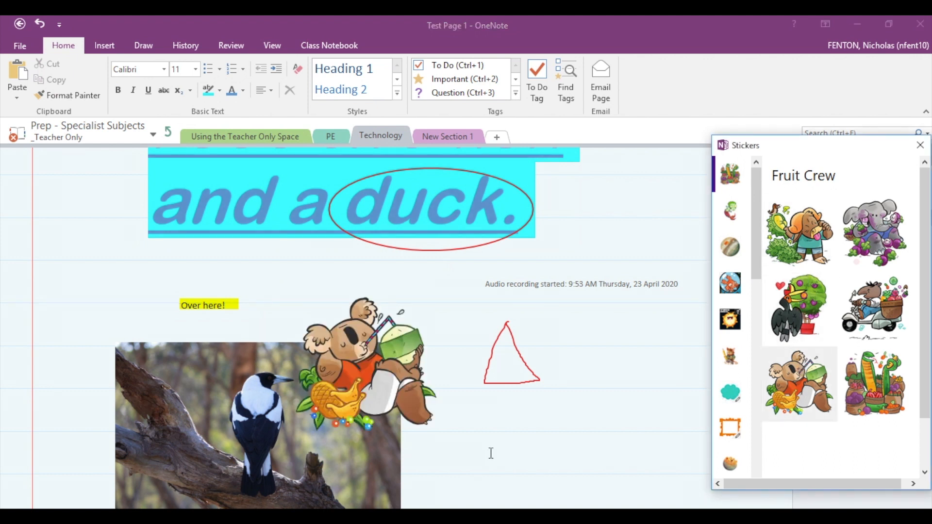
drag(371, 378, 578, 443)
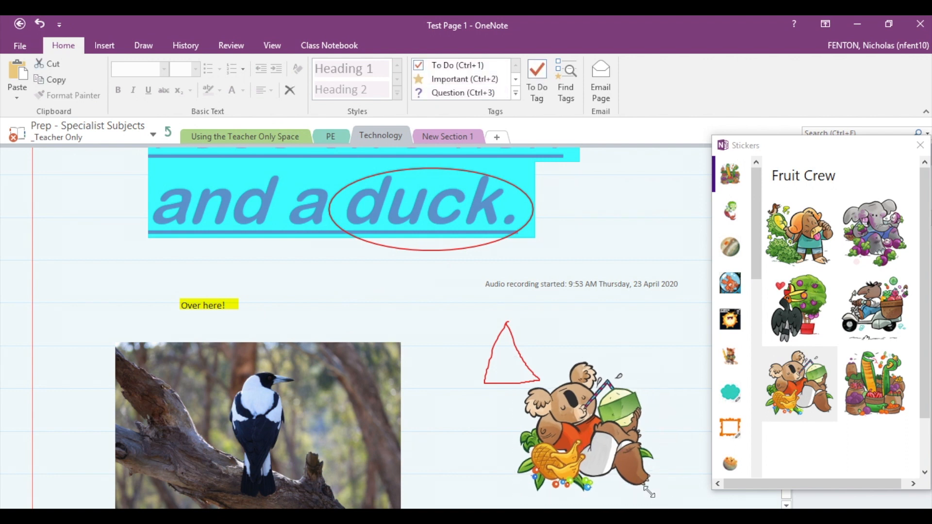
drag(649, 492, 623, 465)
drag(576, 431, 605, 375)
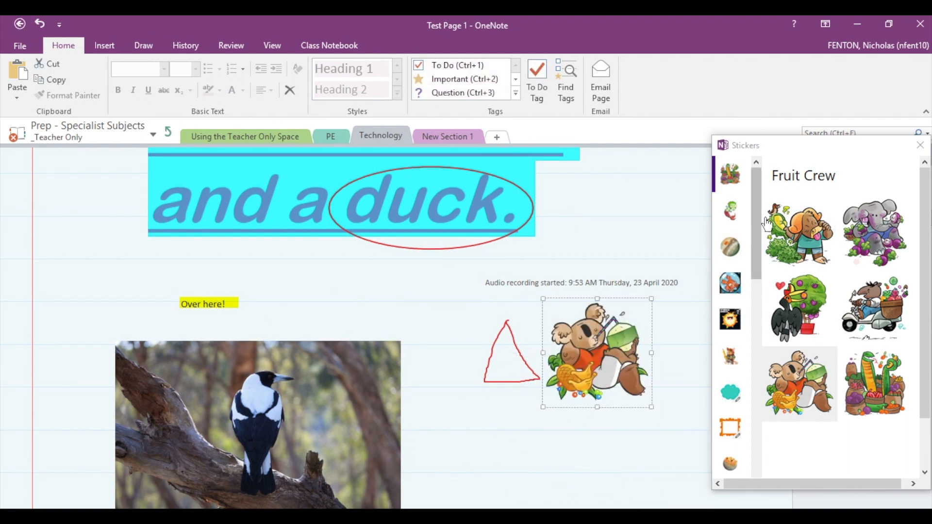
click(919, 145)
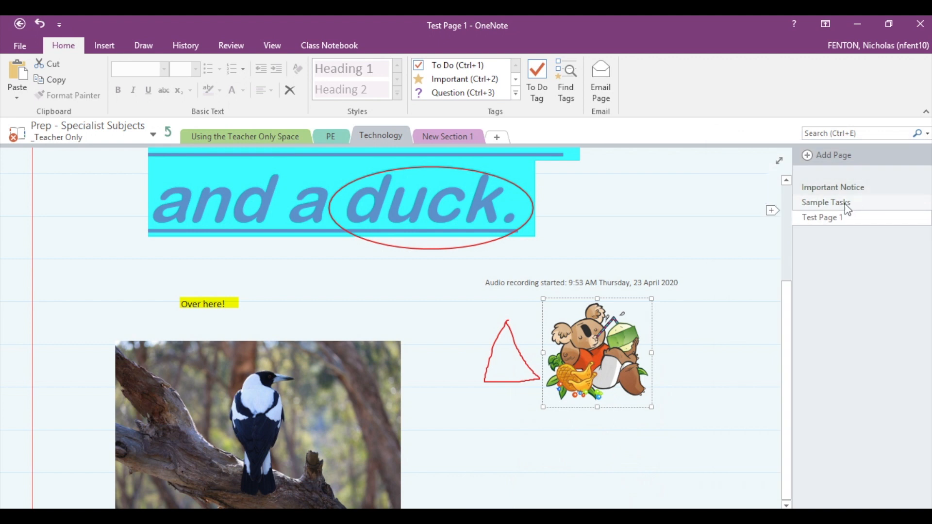
Step: Open the Sample Tasks page and look through the tasks on the Outdoor Technology worksheet
click(847, 205)
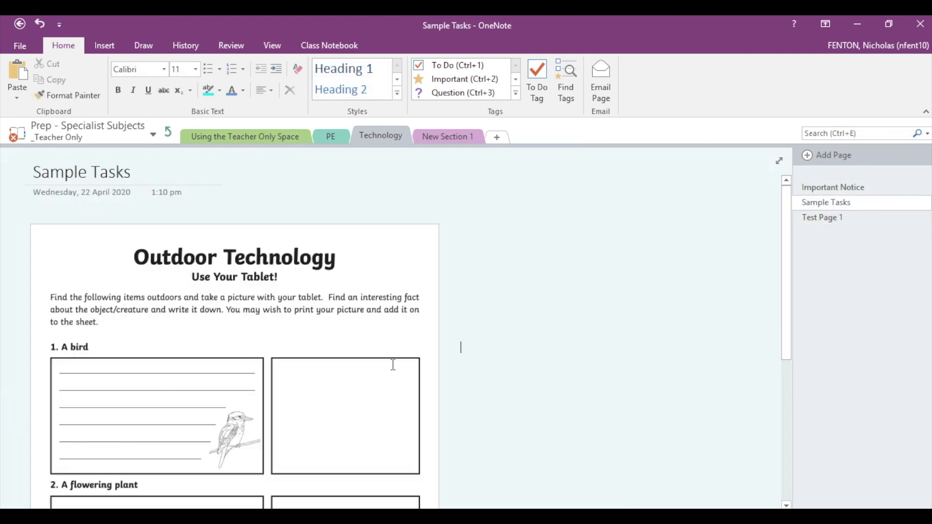
scroll(329, 289, down, 5)
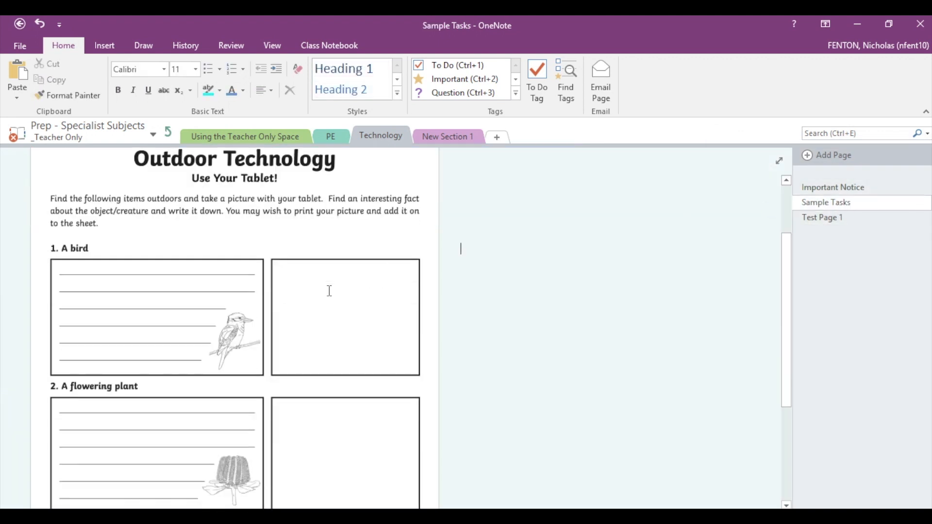
scroll(326, 290, up, 3)
scroll(320, 278, up, 2)
scroll(318, 278, down, 1)
scroll(318, 279, up, 1)
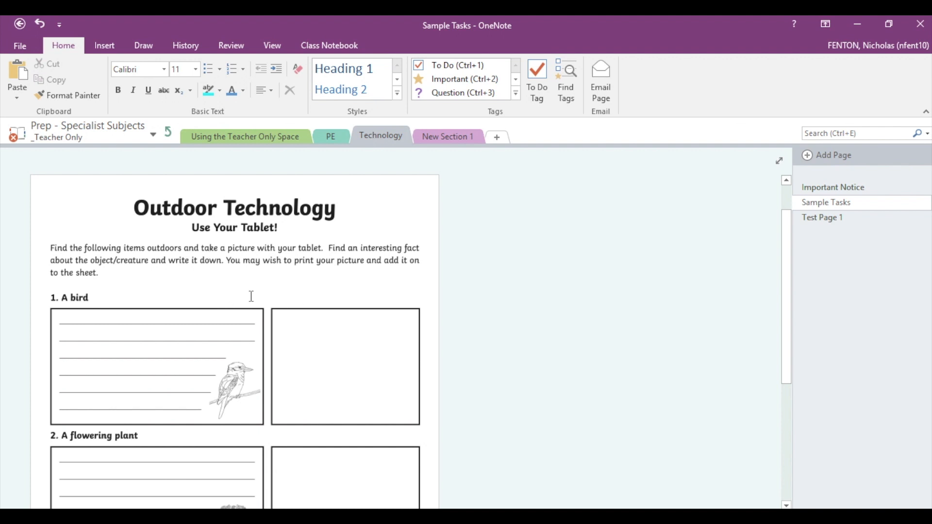
scroll(251, 296, down, 4)
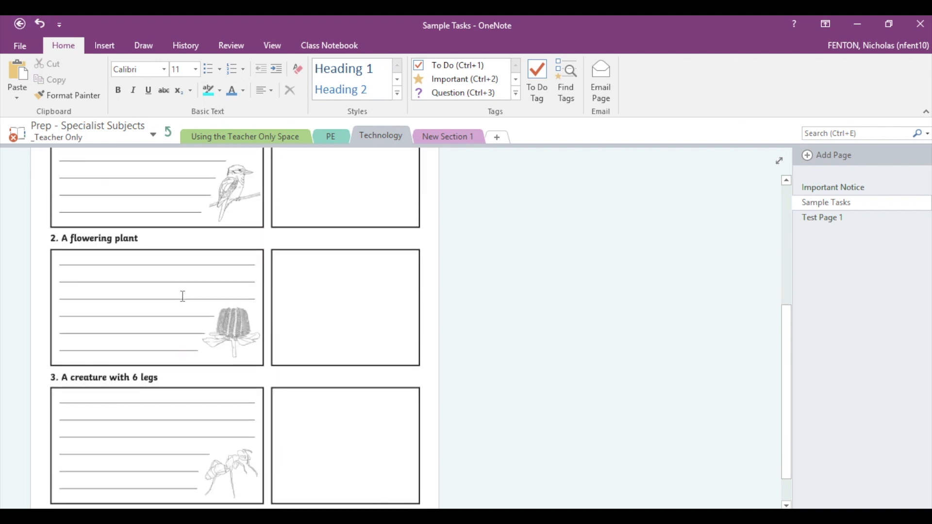
scroll(186, 297, down, 1)
scroll(195, 345, up, 5)
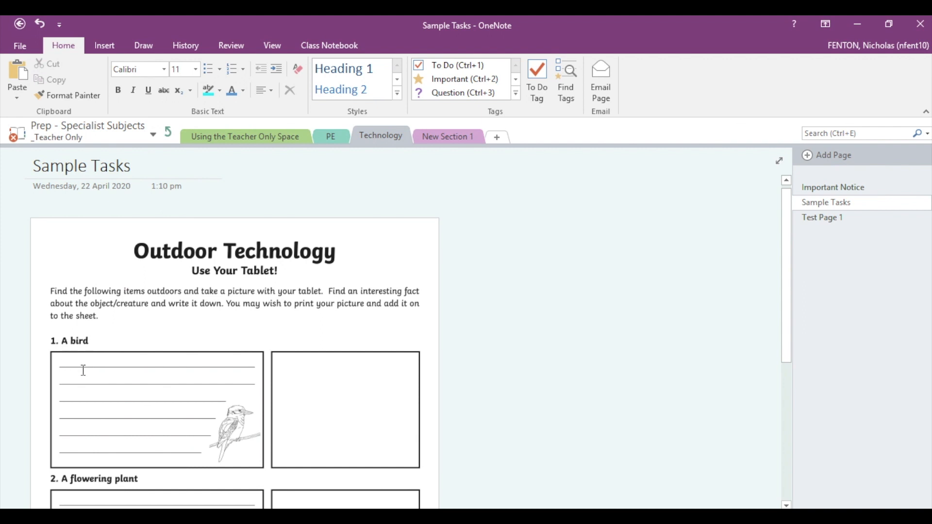
Step: Write a two-line note in the blank area beside the worksheet: "Magpies live for 20 years and stay" / "within 10km of their nests."
click(558, 293)
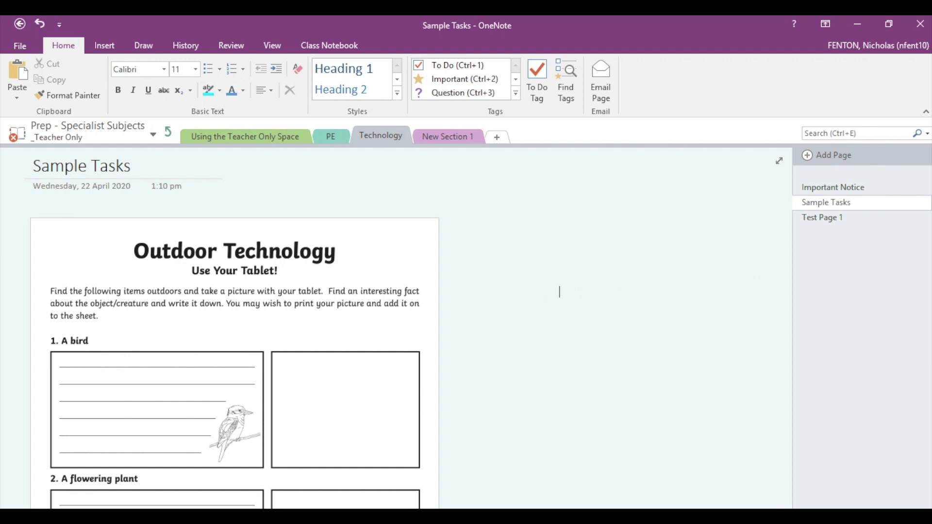
text(M)
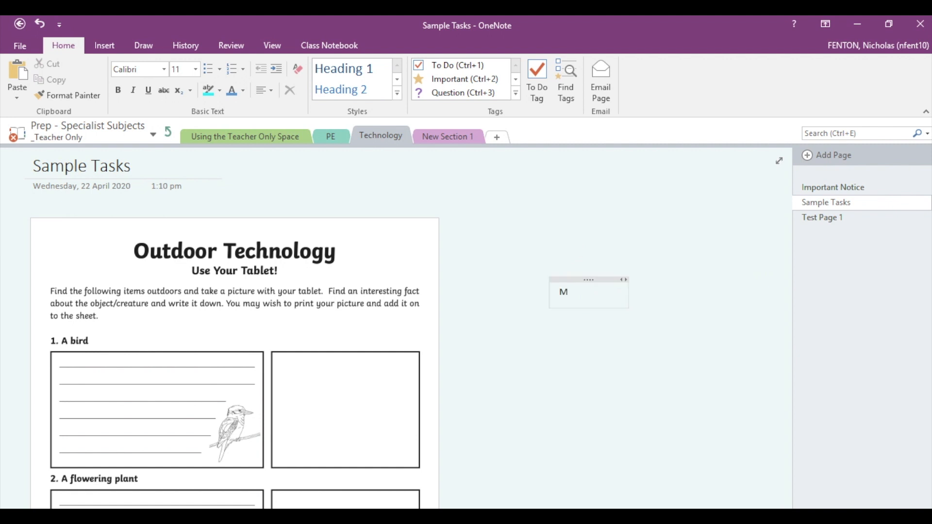
text(agpies live for )
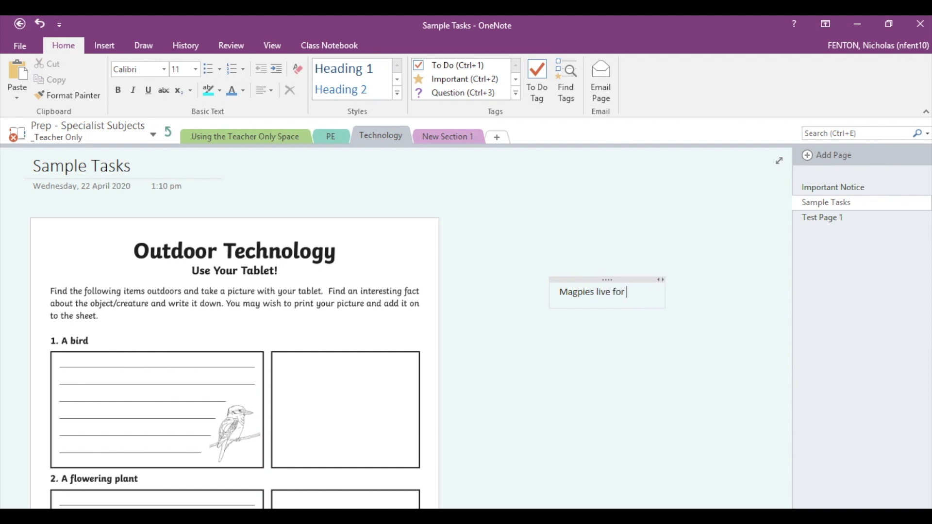
text(20 years a)
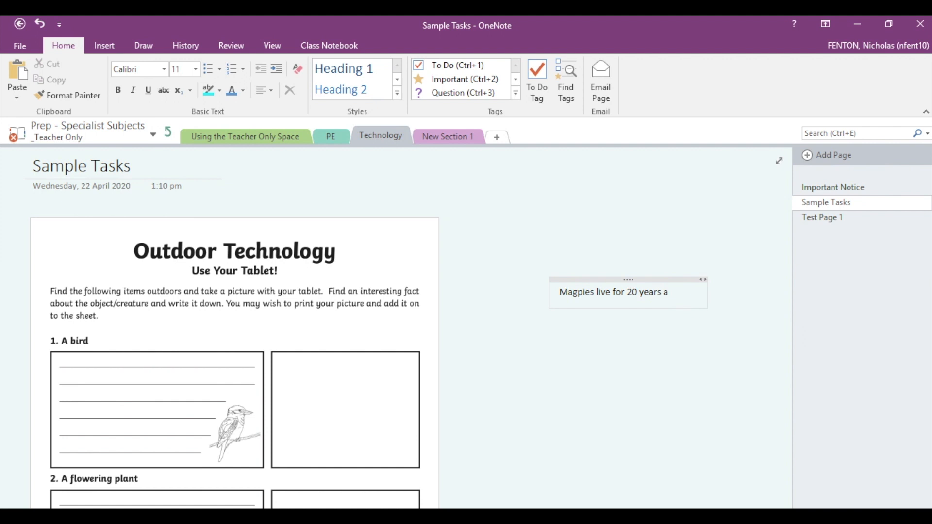
text(nd stay)
key(Return)
text(within)
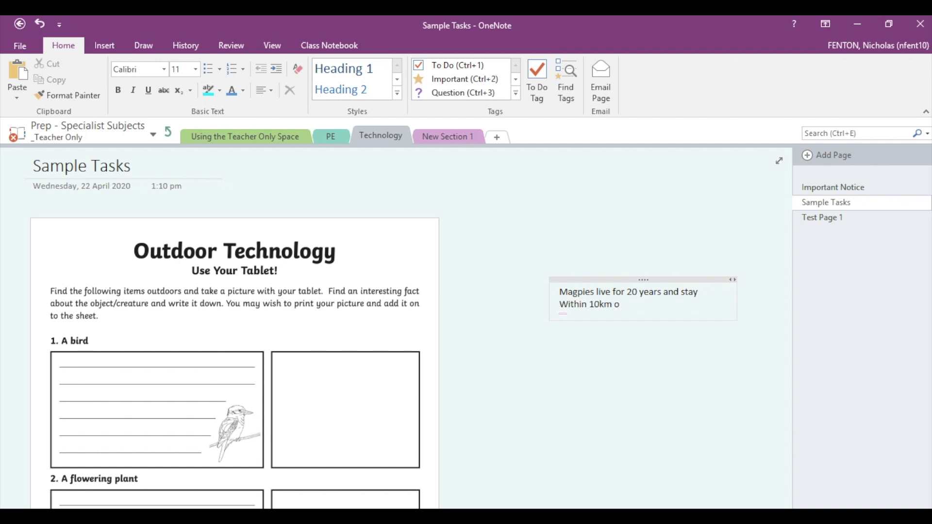
text(10km of their nests.)
Step: Start the note's second line with a lowercase "w" and place the note on the writing lines under "1. A bird"
click(566, 303)
text(\)
key(BackSpace)
text(w)
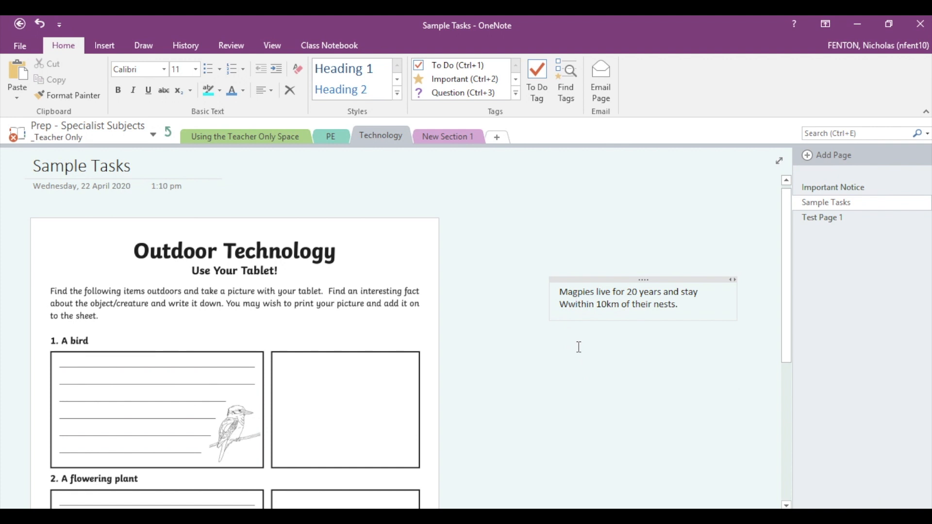
key(Left)
key(BackSpace)
drag(596, 280, 108, 355)
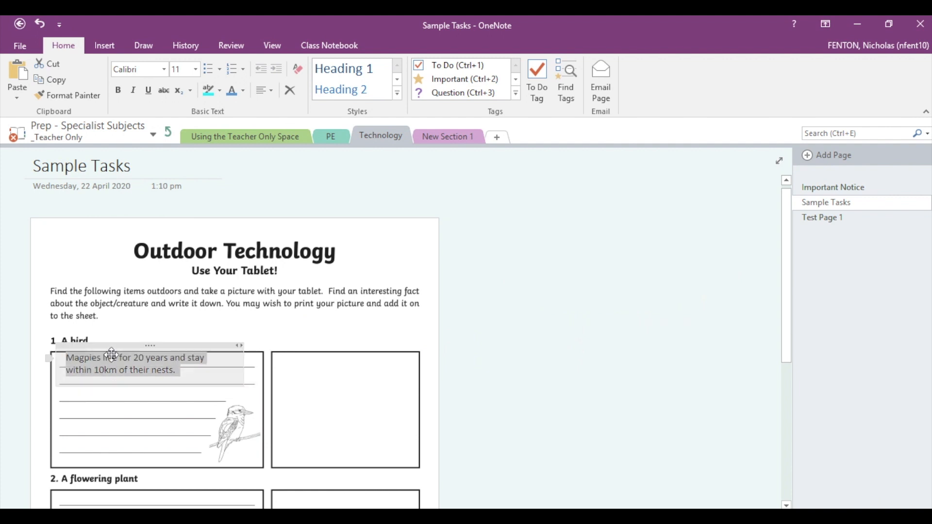
Step: Colour the whole magpie note in a darker shade of the theme blue
drag(183, 372, 66, 362)
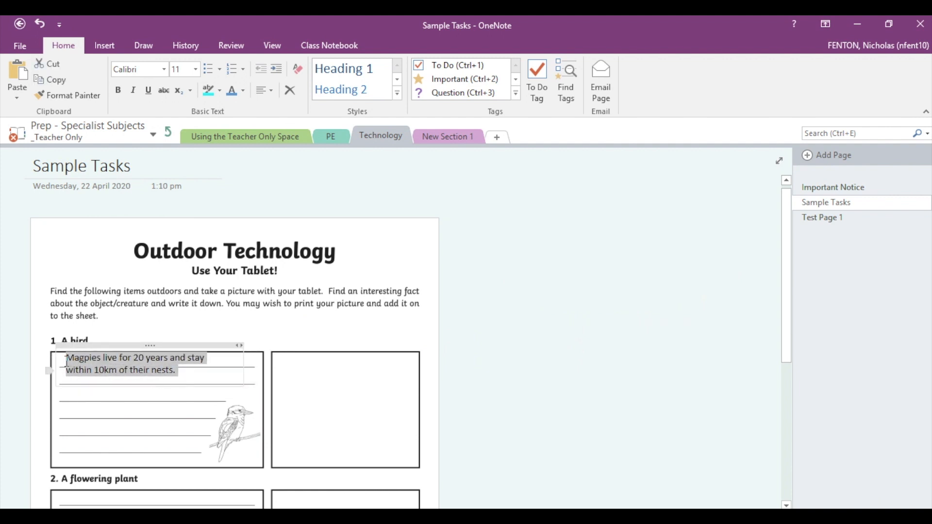
click(232, 90)
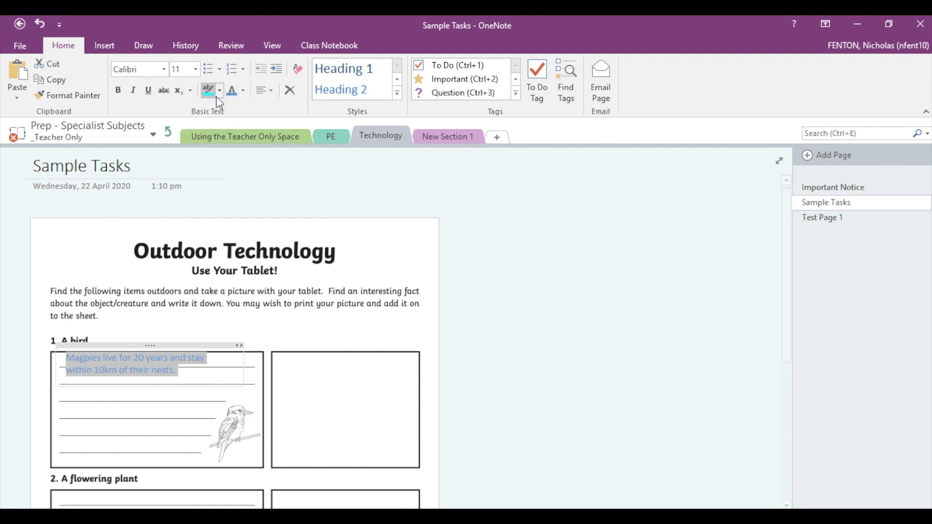
click(243, 91)
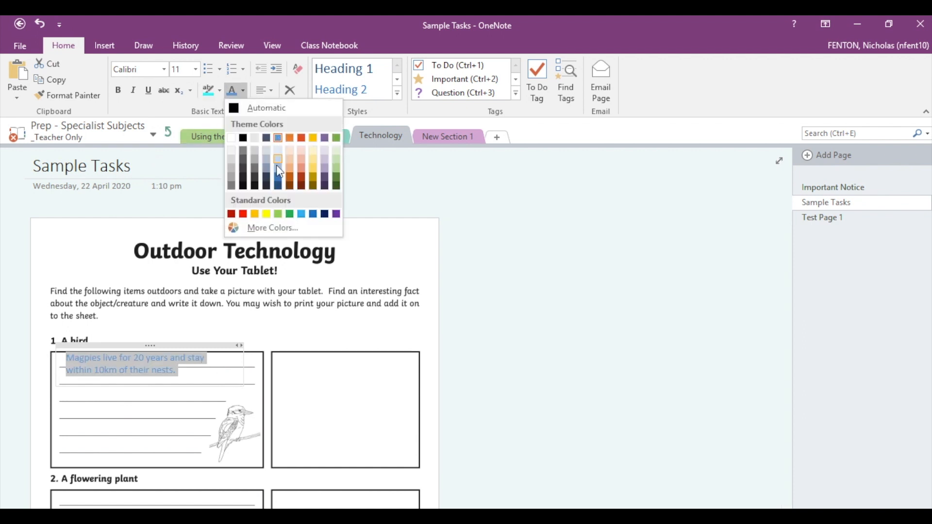
click(278, 177)
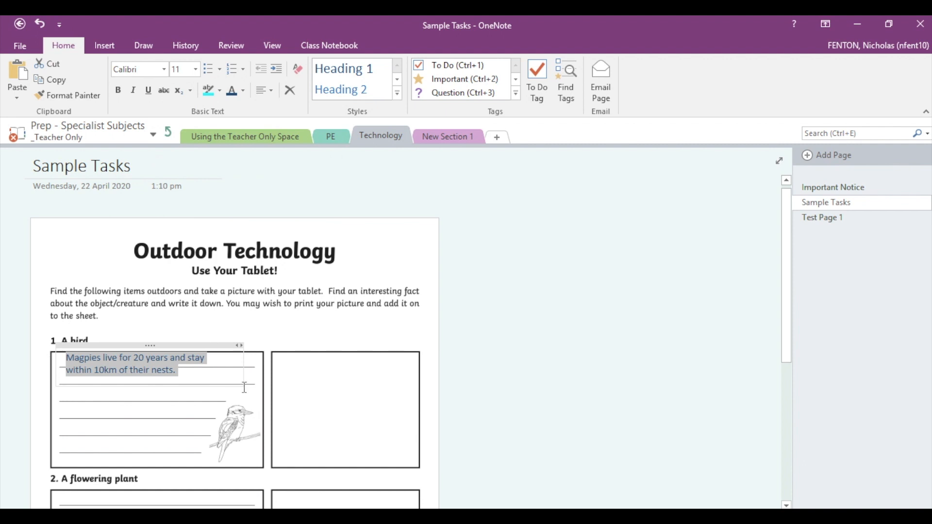
drag(243, 385, 256, 385)
mouse_move(146, 346)
mouse_down()
mouse_move(147, 356)
mouse_move(146, 347)
mouse_up()
click(461, 358)
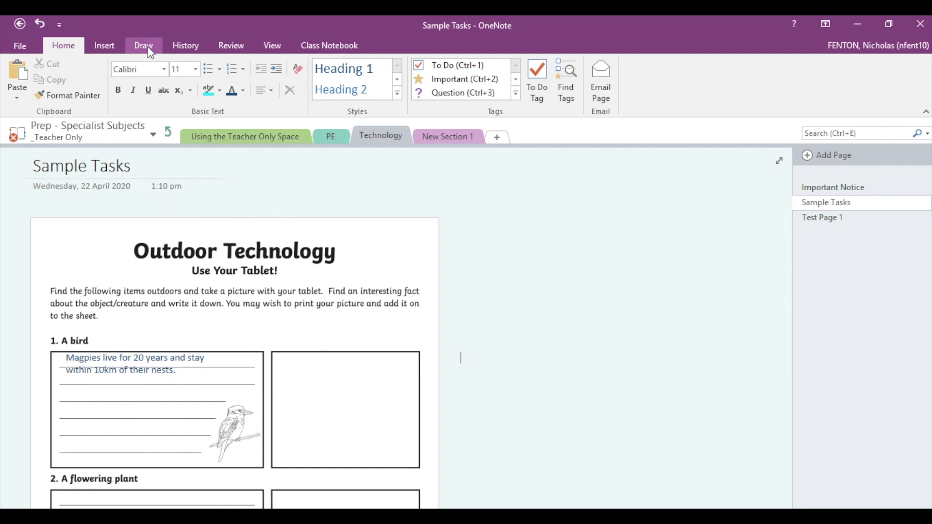
Step: Insert the picture Magpie.jpg, shrink it, and place it in the empty picture box beside the bird answer
click(116, 46)
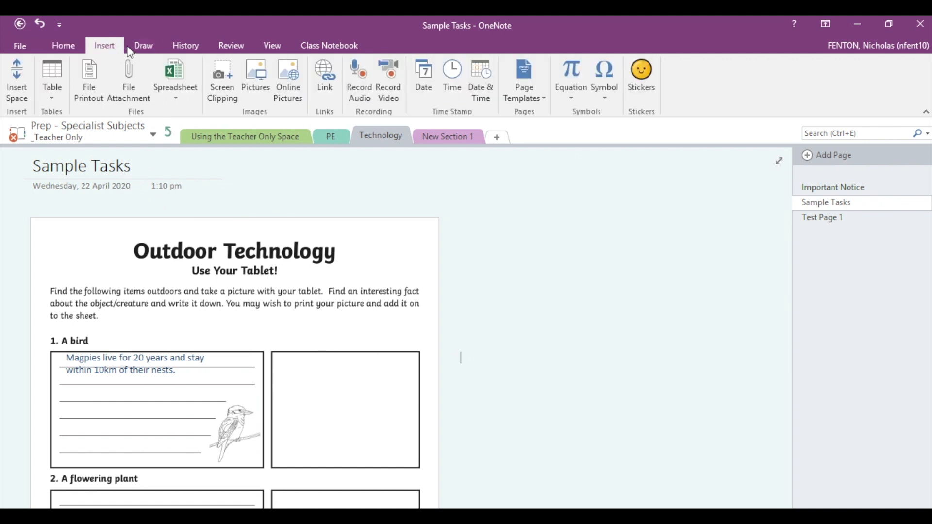
click(261, 88)
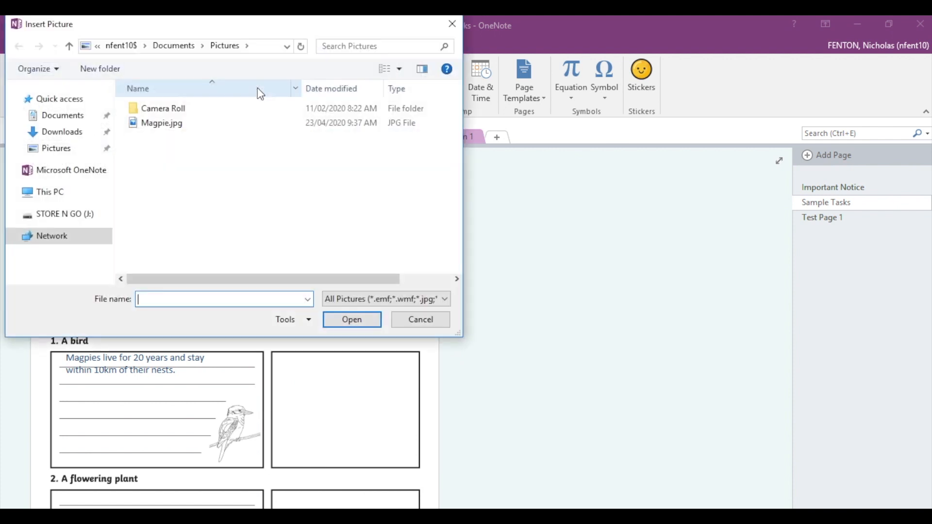
click(170, 127)
click(353, 319)
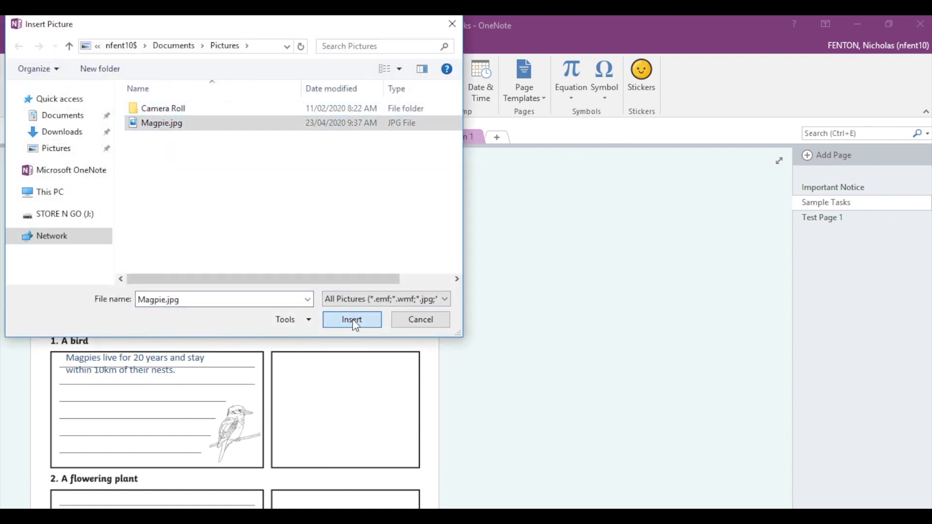
click(520, 401)
drag(461, 461, 631, 363)
drag(672, 316, 347, 349)
click(430, 433)
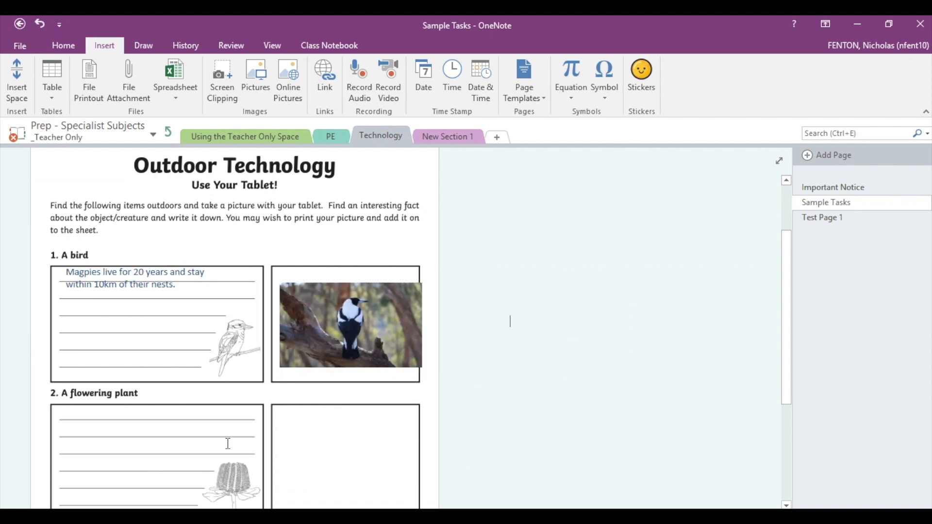
scroll(159, 391, down, 2)
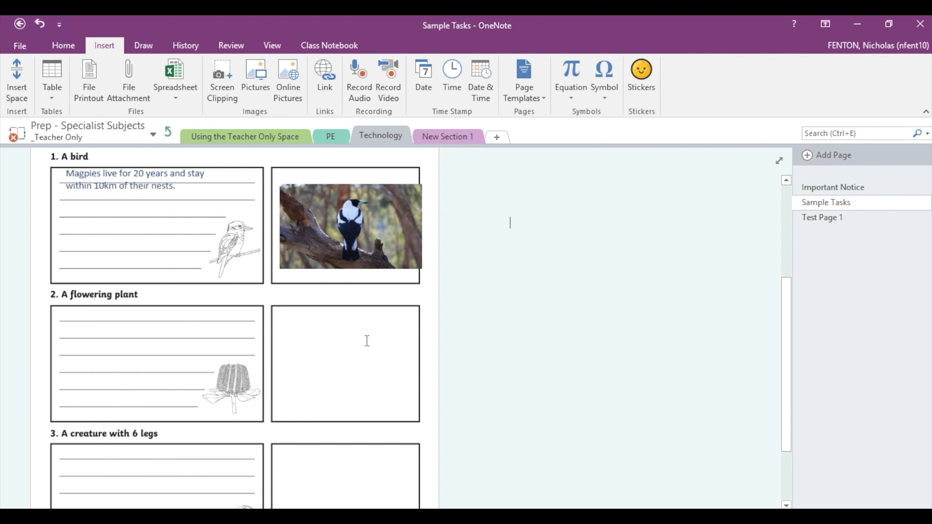
scroll(366, 341, up, 2)
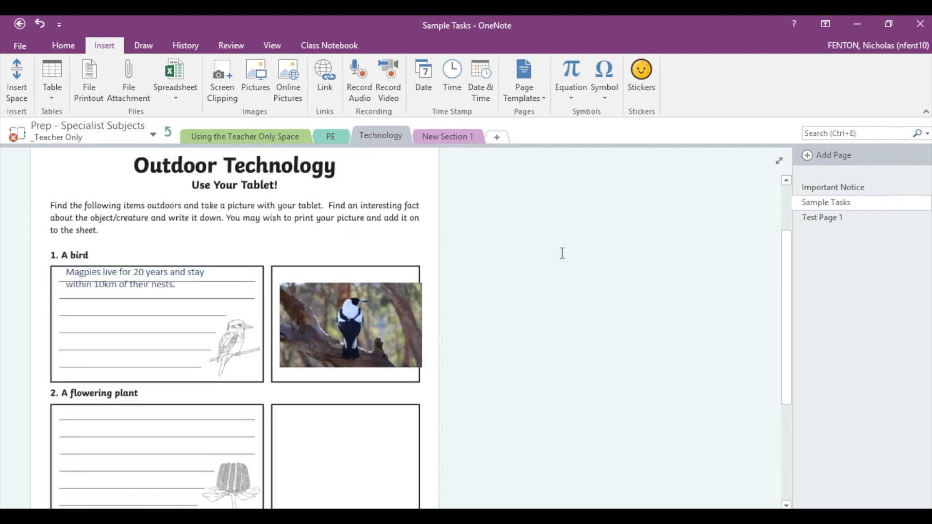